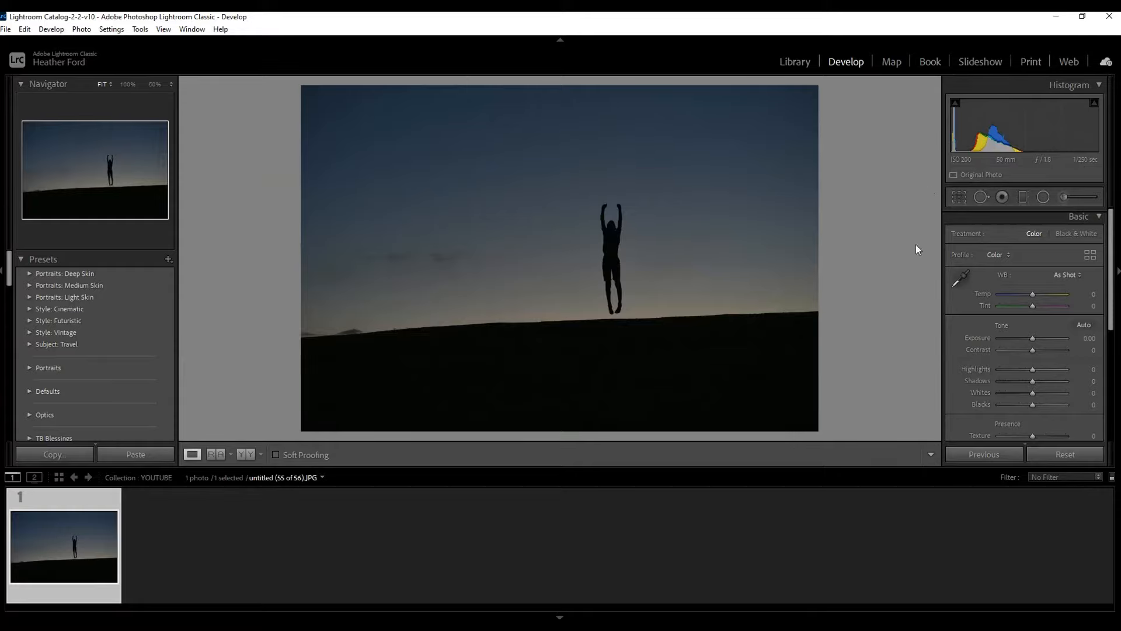
Set the photo's Blacks to -25, Whites to +28 and Contrast to +14 in the basic tone adjustments.
left_click(630, 225)
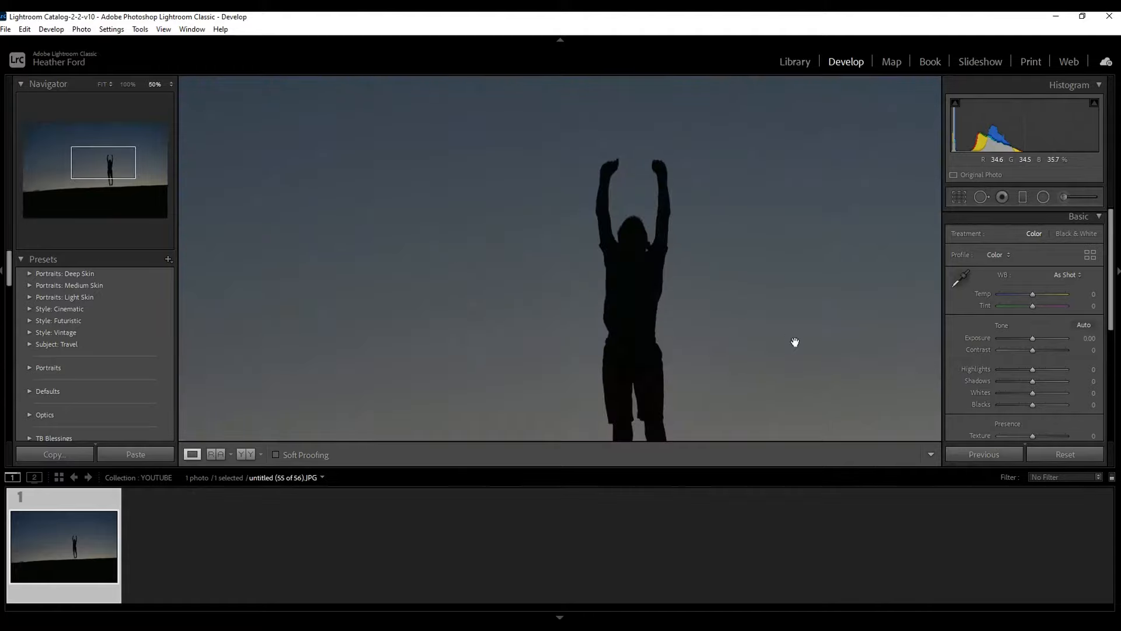
left_click_drag(794, 343, 733, 228)
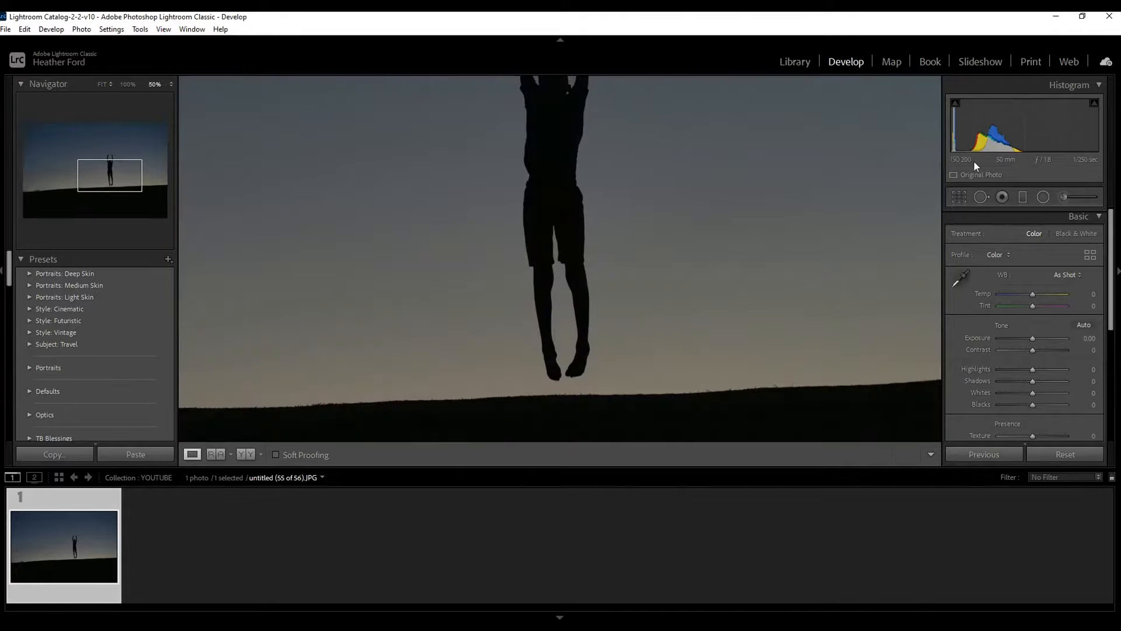
left_click(724, 315)
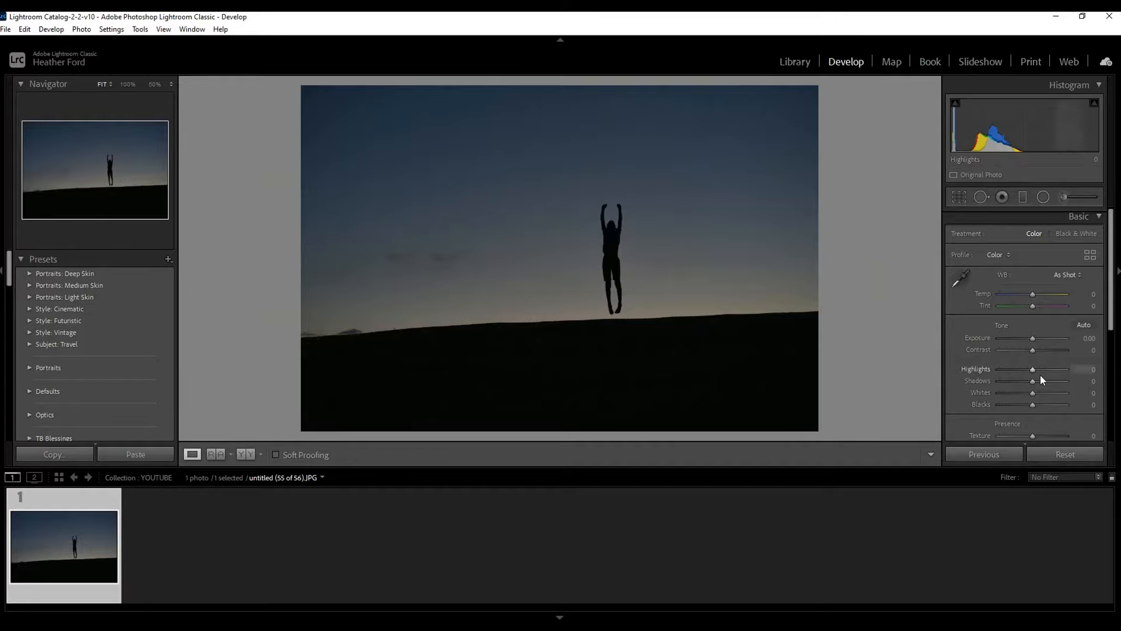
mouse_move(1033, 405)
left_mouse_down()
mouse_move(1028, 395)
mouse_move(1038, 394)
left_mouse_up()
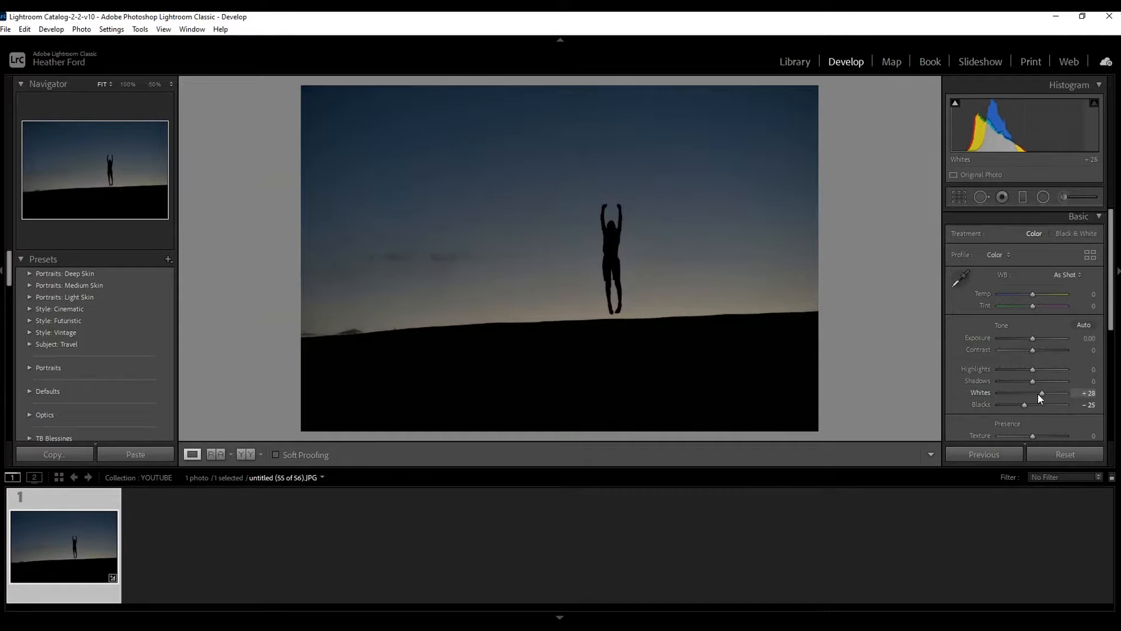
left_click_drag(1033, 349, 1038, 348)
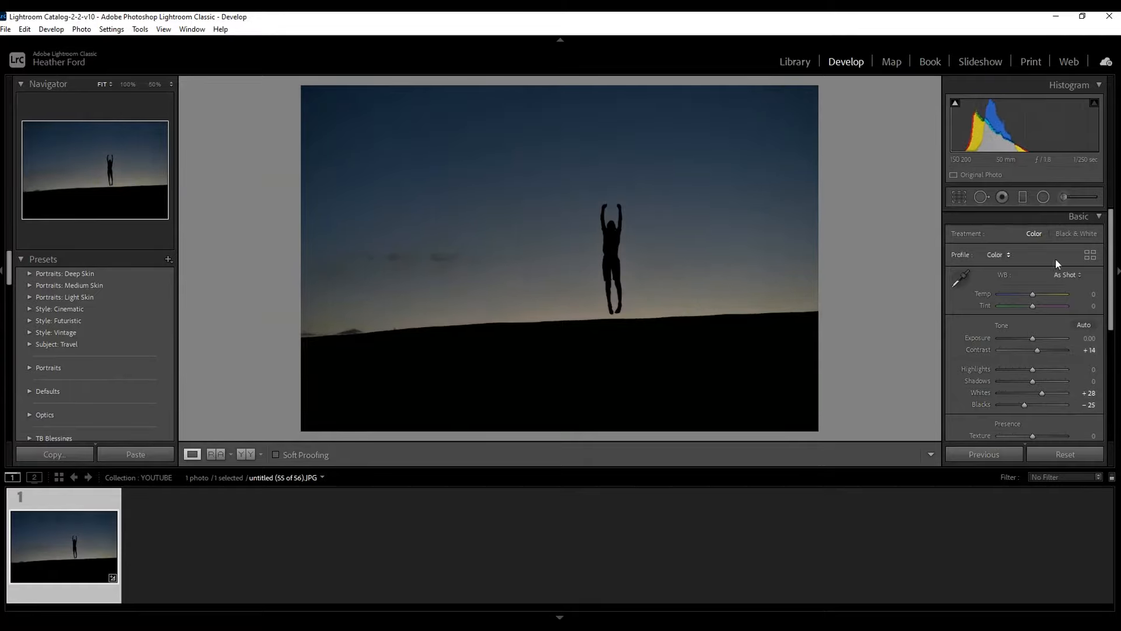
left_click_drag(1109, 239, 1114, 288)
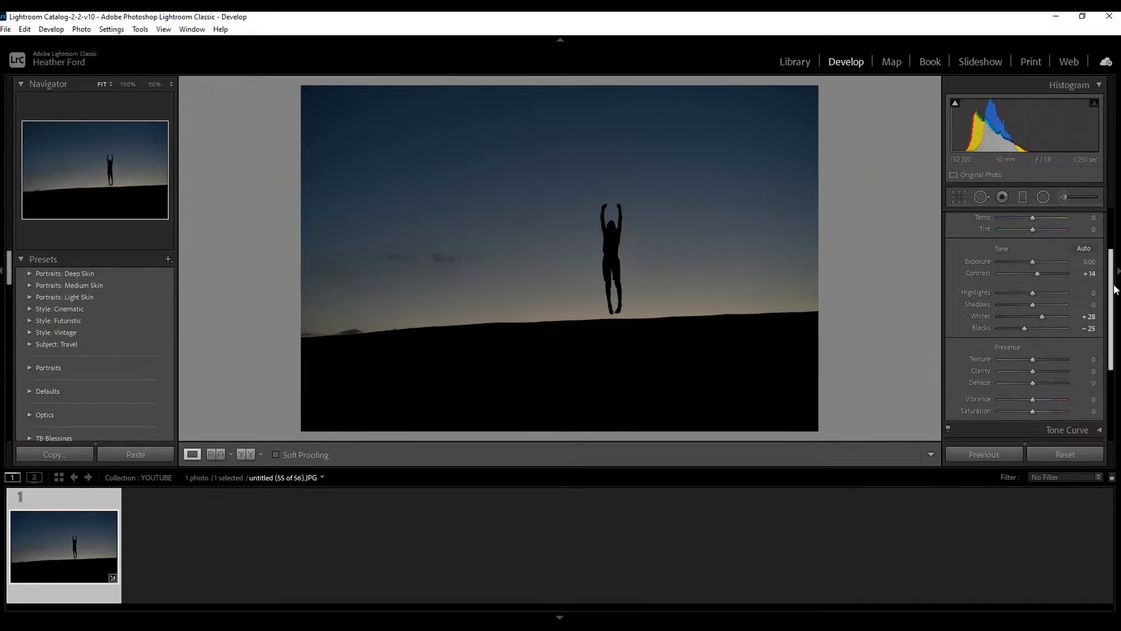
left_click_drag(1032, 371, 1035, 400)
left_click_drag(1113, 266, 1114, 225)
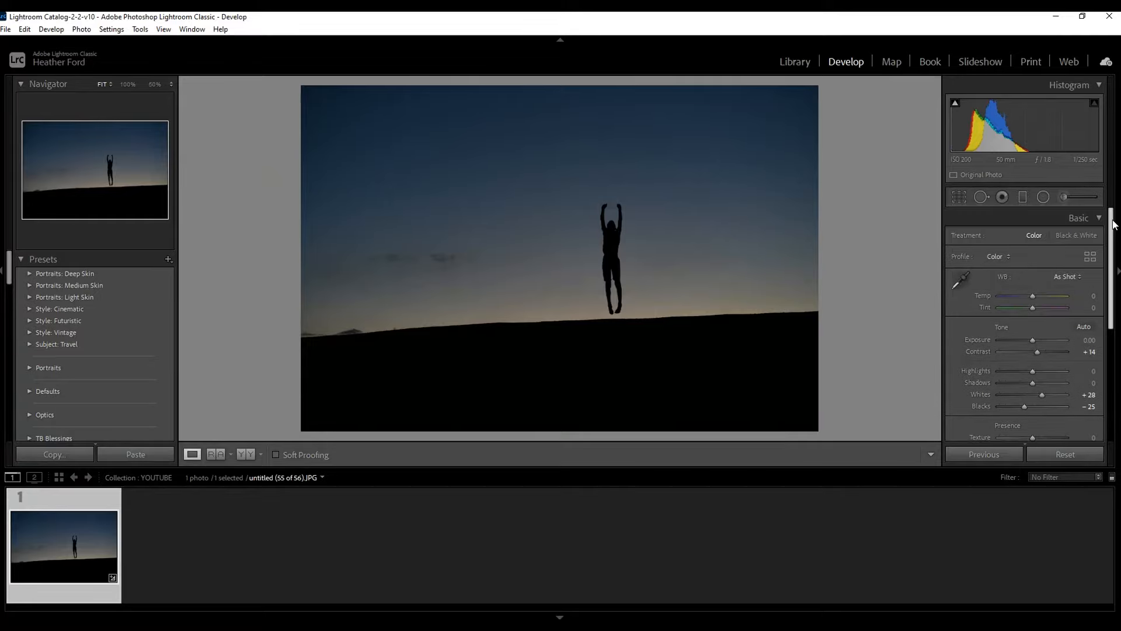
Raise the photo's sharpening amount to 79 in the Detail settings, checking the silhouette up close.
left_click(1086, 218)
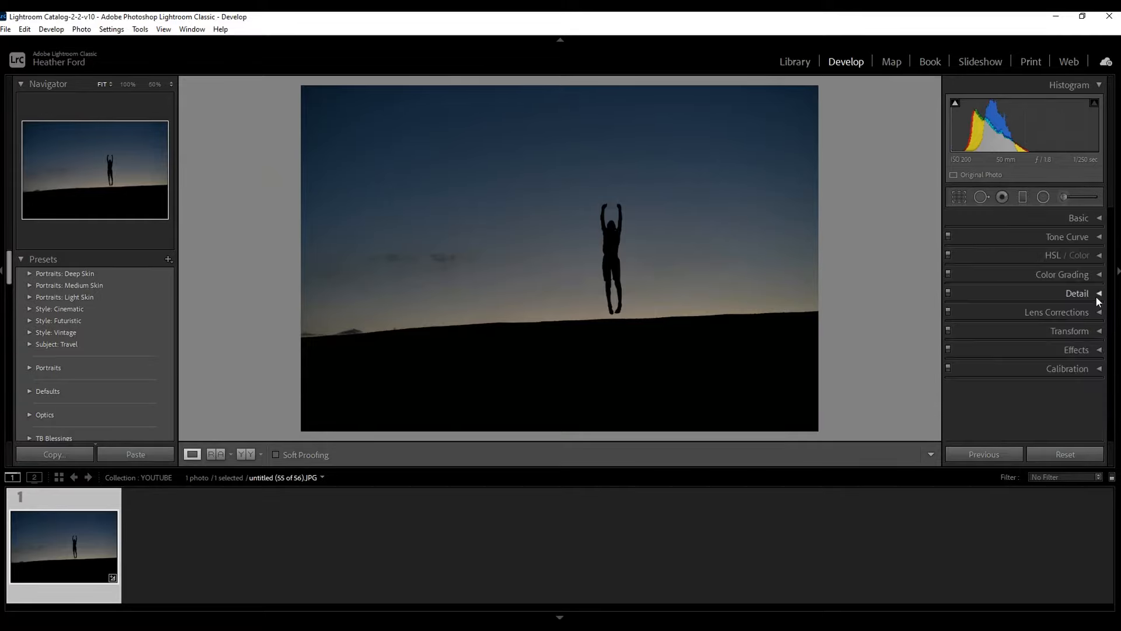
left_click(1096, 295)
left_click(1025, 356)
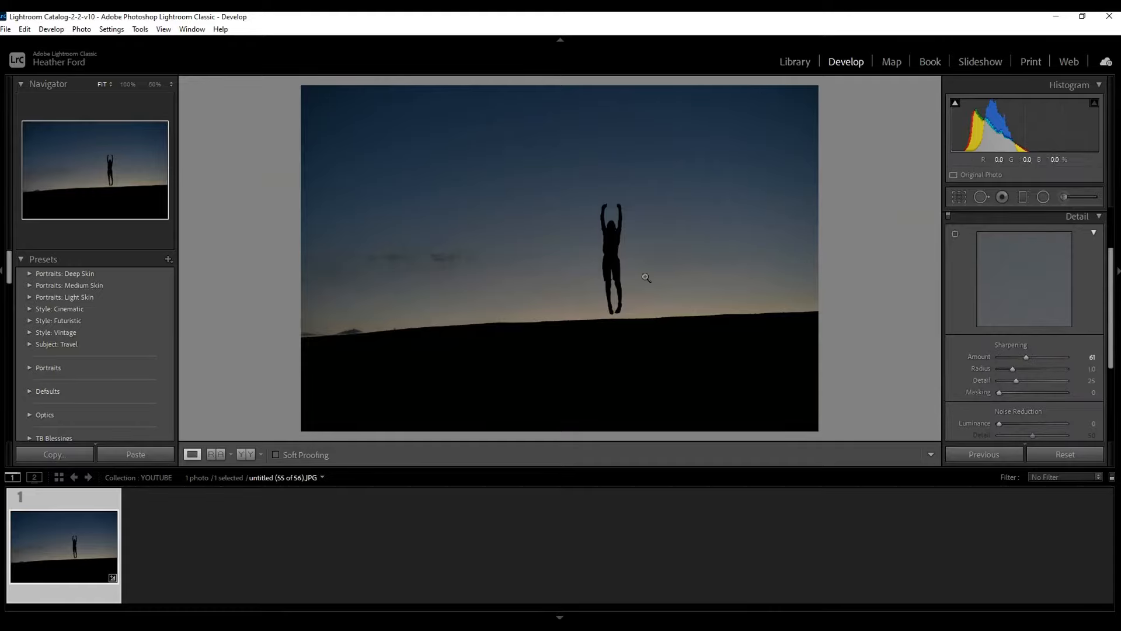
left_click(619, 231)
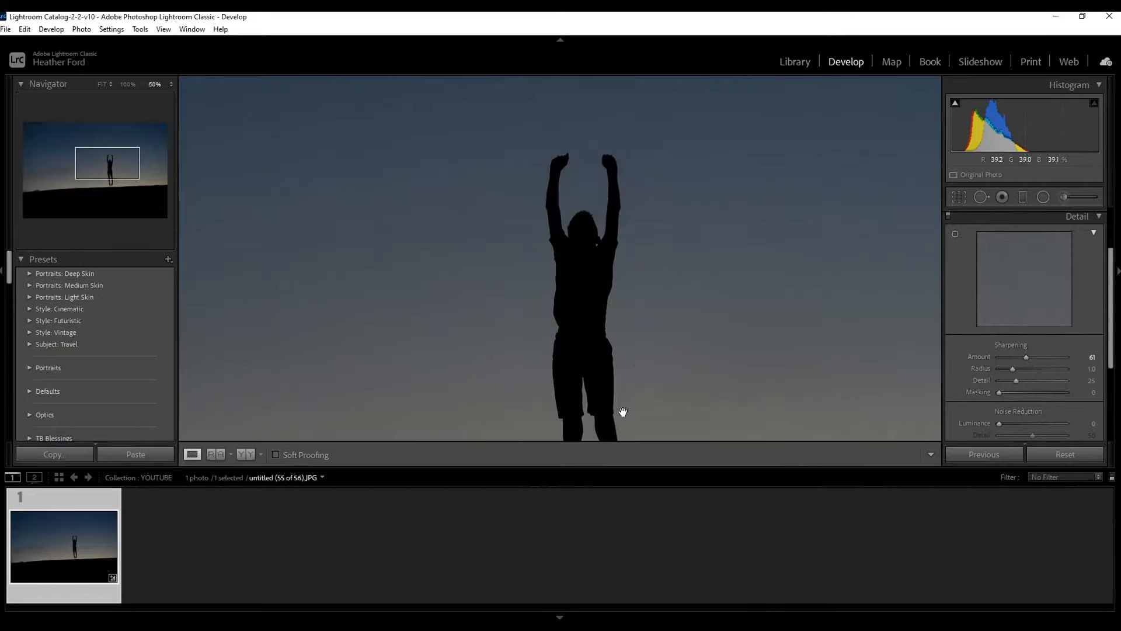
left_click_drag(658, 348, 711, 212)
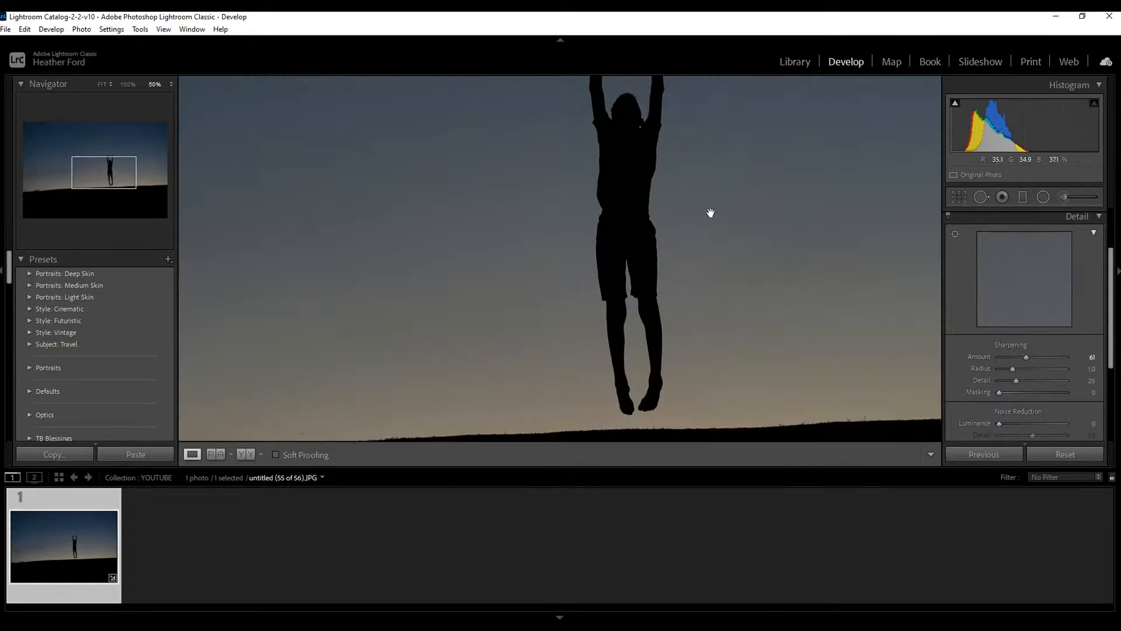
left_click(706, 274)
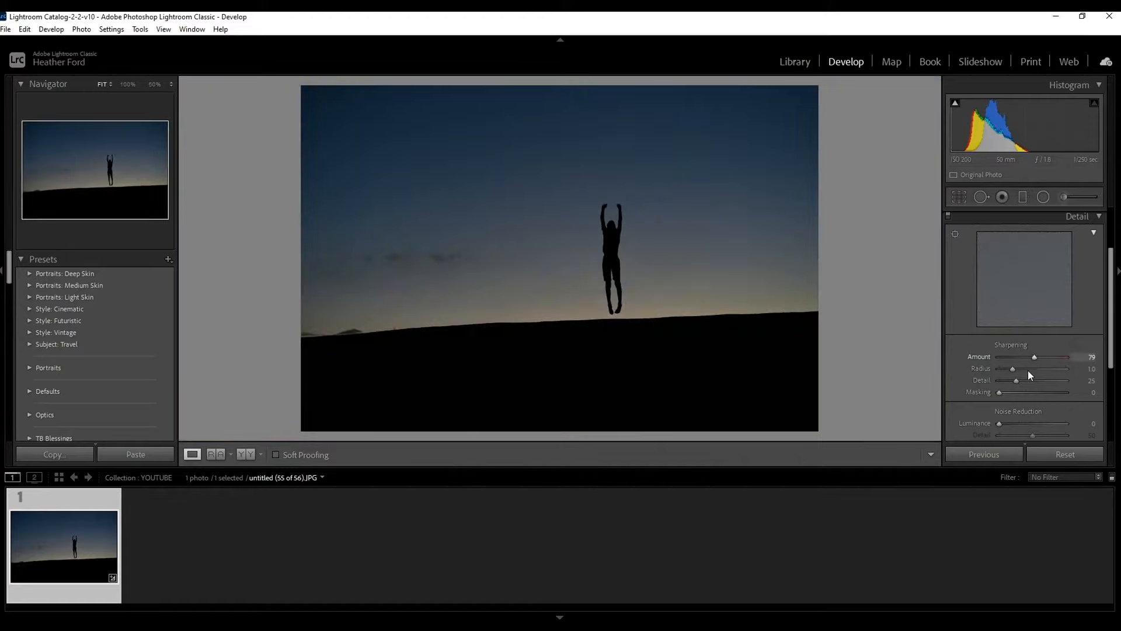
Set luminance noise reduction to 7, check the sky up close, and collapse the Detail settings.
left_click(744, 293)
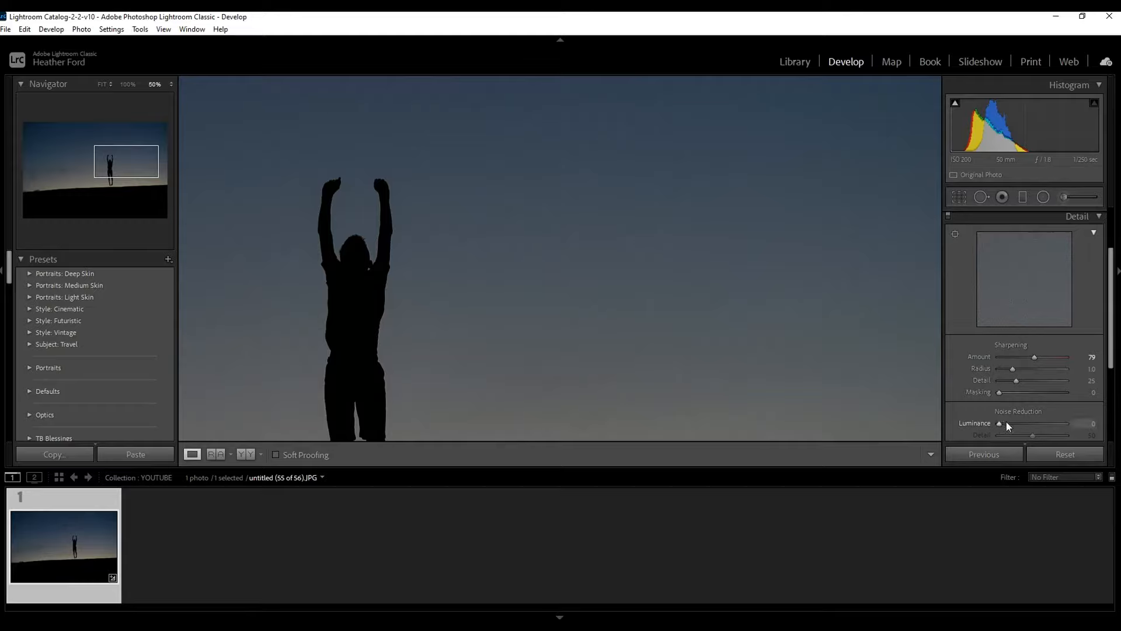
left_click_drag(1000, 420, 1003, 422)
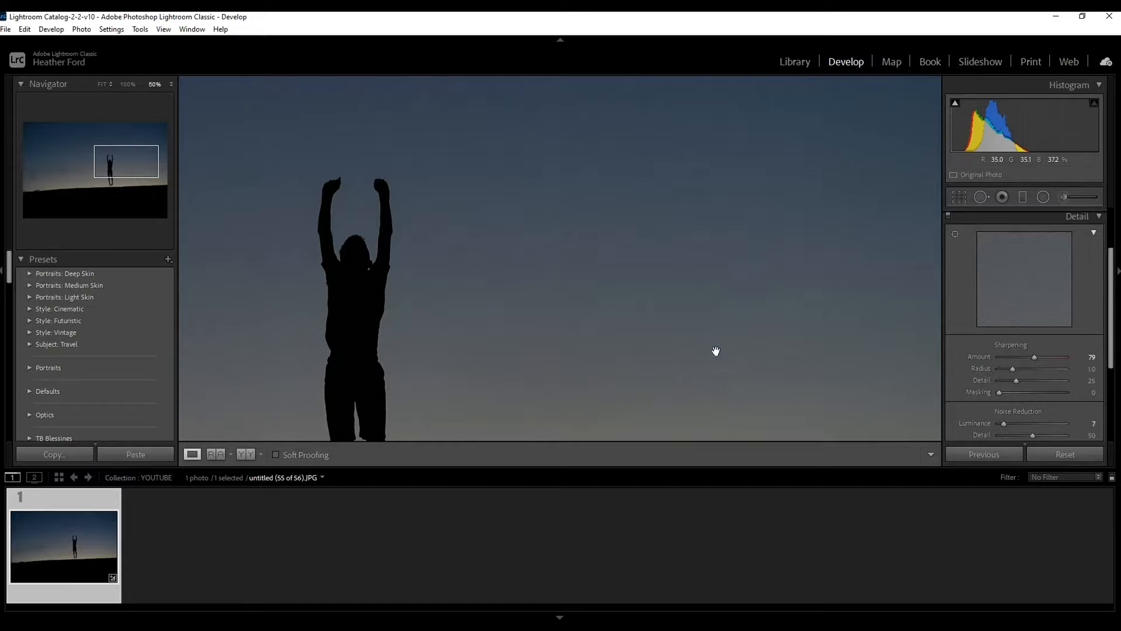
left_click_drag(716, 350, 825, 281)
left_click(826, 281)
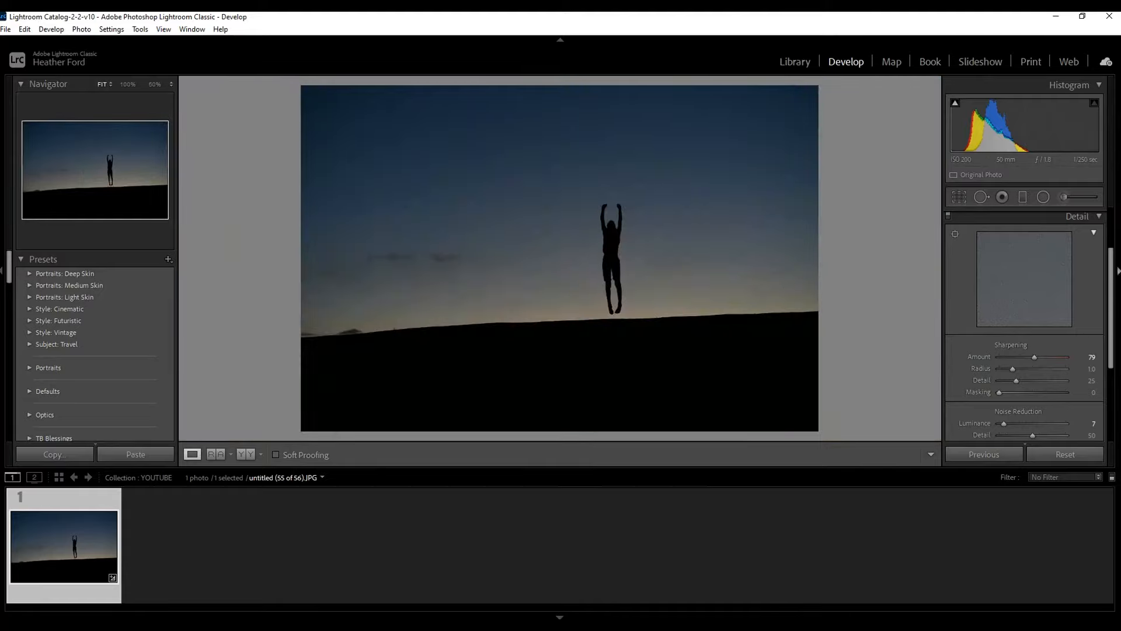
scroll(1088, 309, "up", 3)
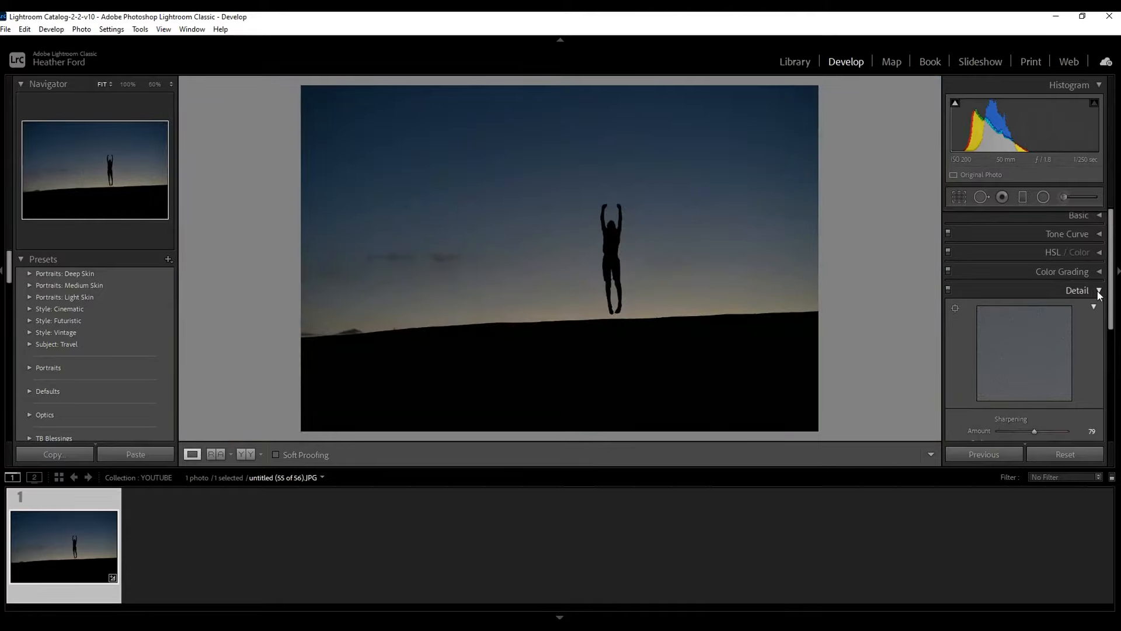
left_click(1098, 291)
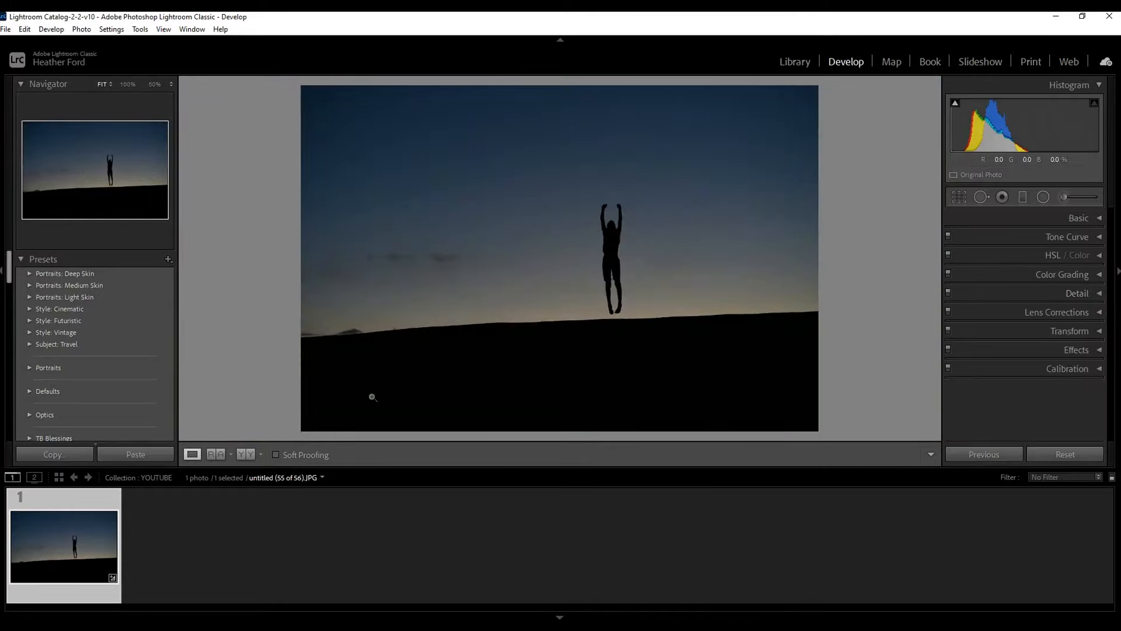
Compare the photo before and after the edits side by side, and return to the single-photo view.
left_click(249, 455)
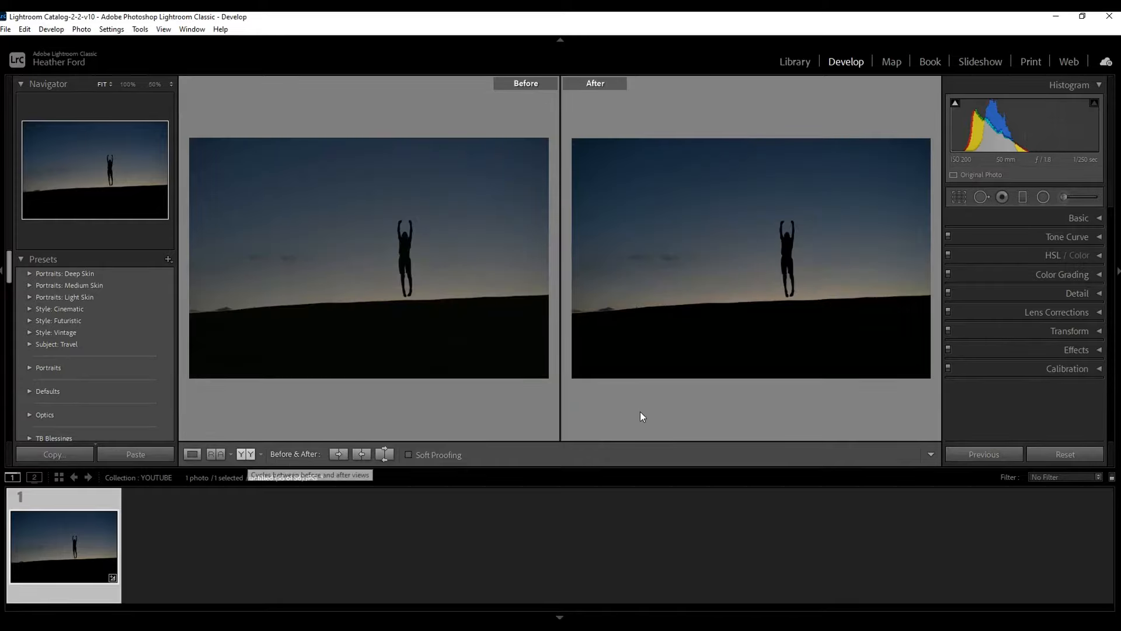
left_click(194, 454)
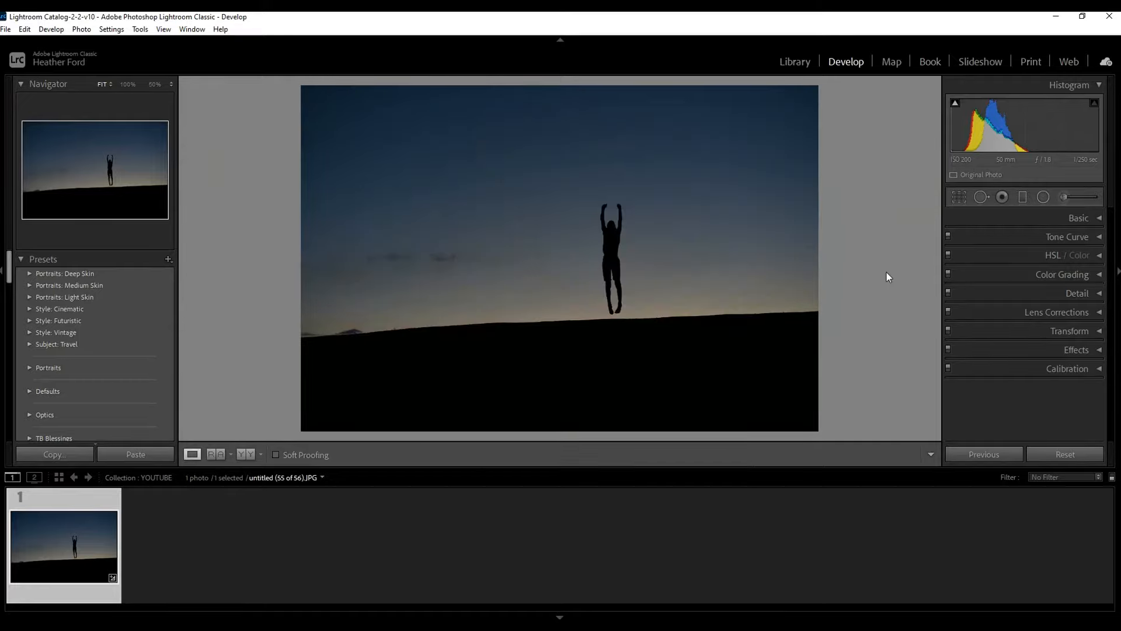
Open Color Grading and examine the separate shadows, midtones and highlights wheels, ending in the three-wheel view.
left_click(1101, 277)
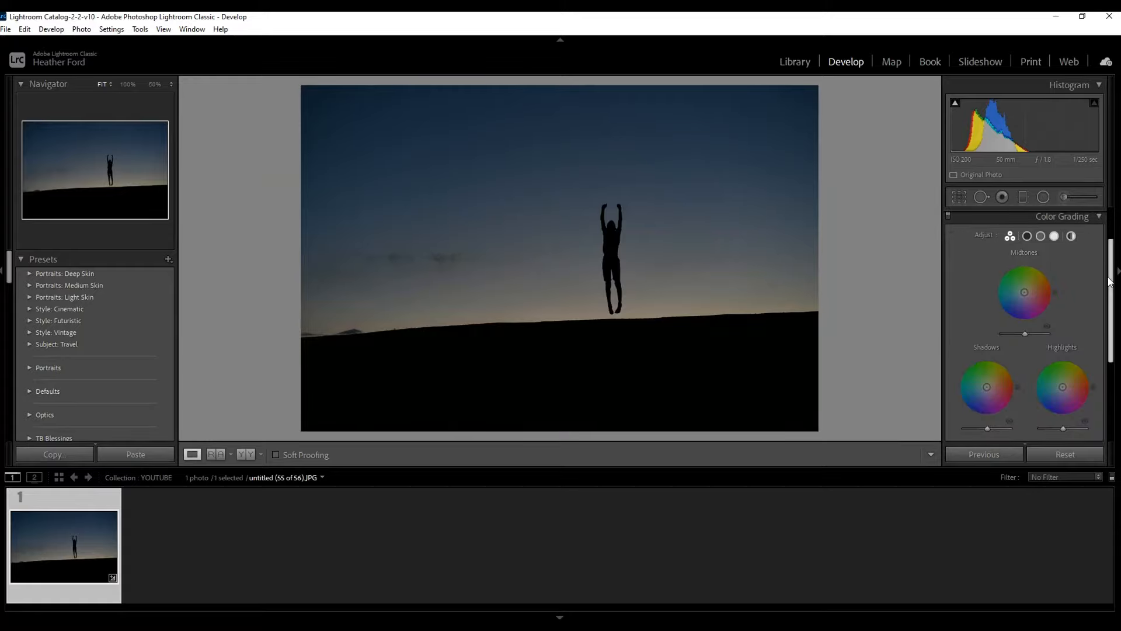
left_click_drag(1113, 292, 1112, 272)
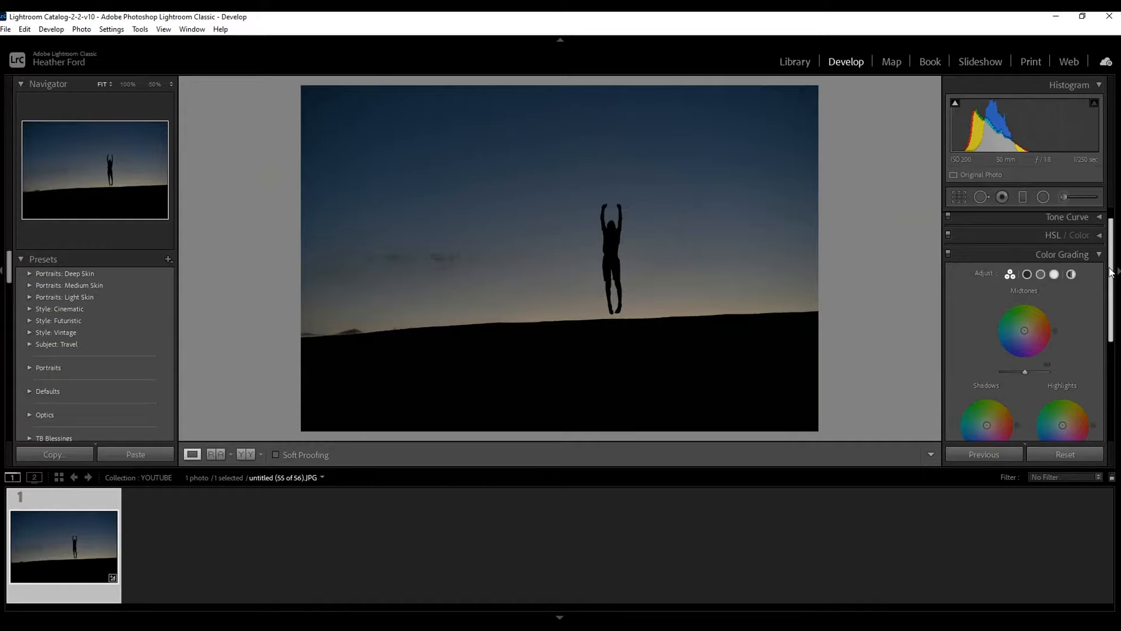
left_click_drag(1111, 273, 1111, 287)
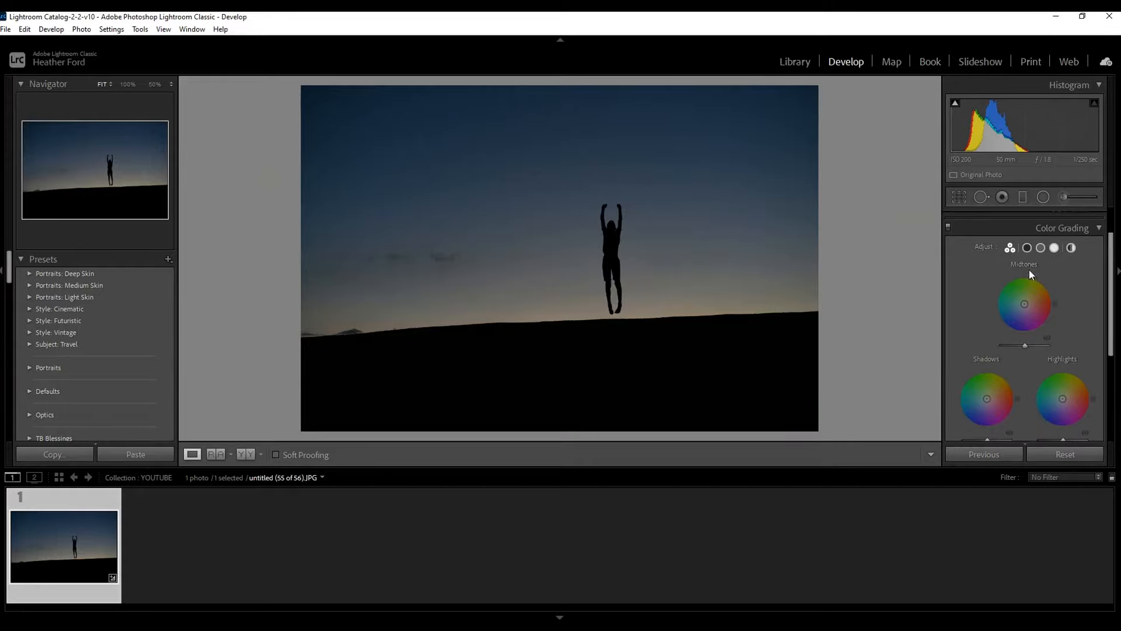
left_click(1028, 248)
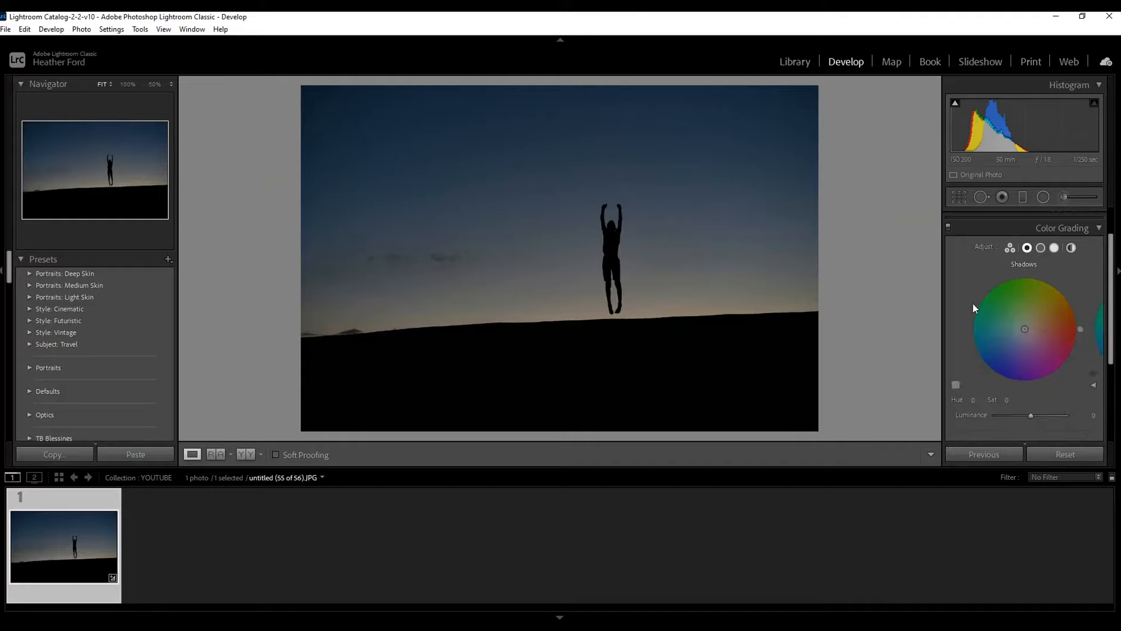
left_click(1041, 249)
left_click(1054, 247)
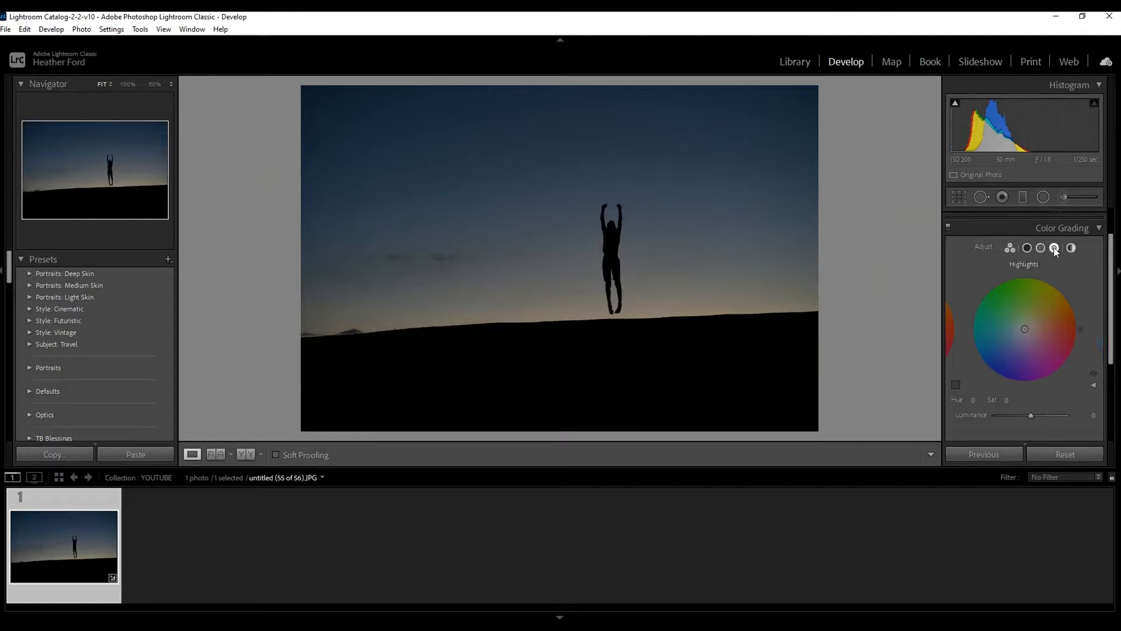
left_click(1010, 248)
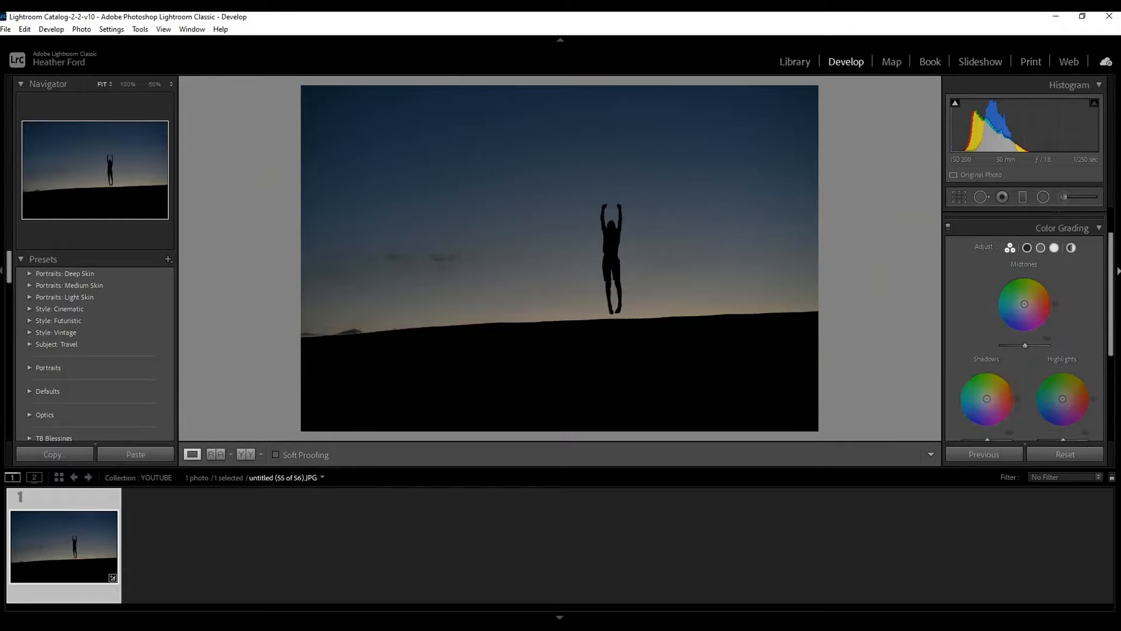
left_click_drag(1113, 276, 1113, 286)
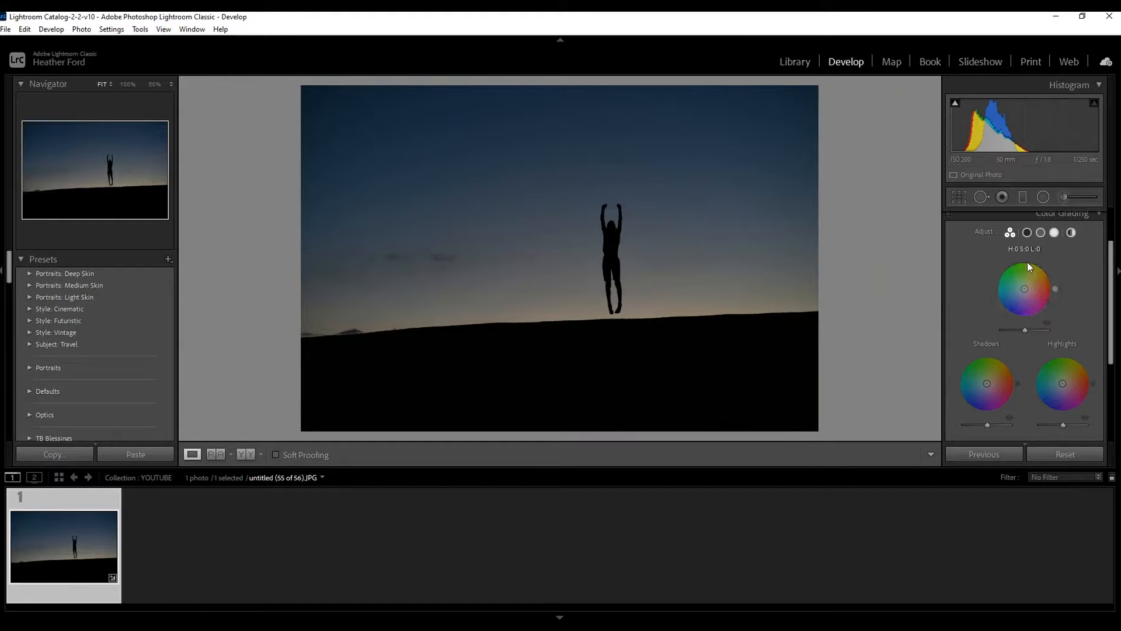
Tint the midtones pinkish red in Color Grading, with hue 345 and saturation 100.
left_click(1040, 287)
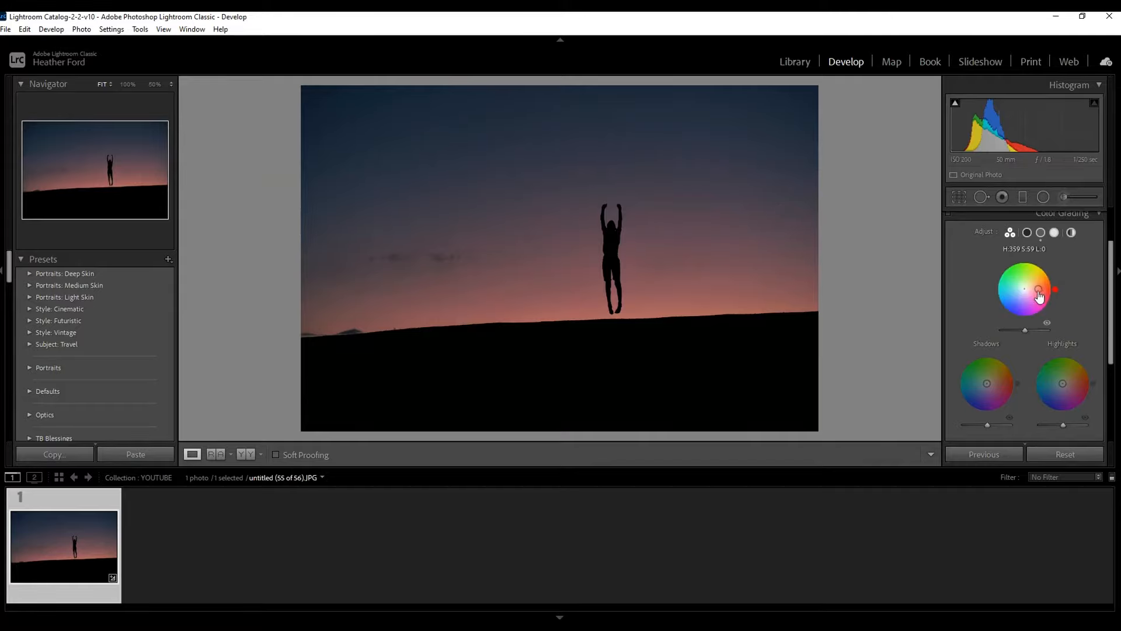
left_click_drag(1039, 293, 1013, 276)
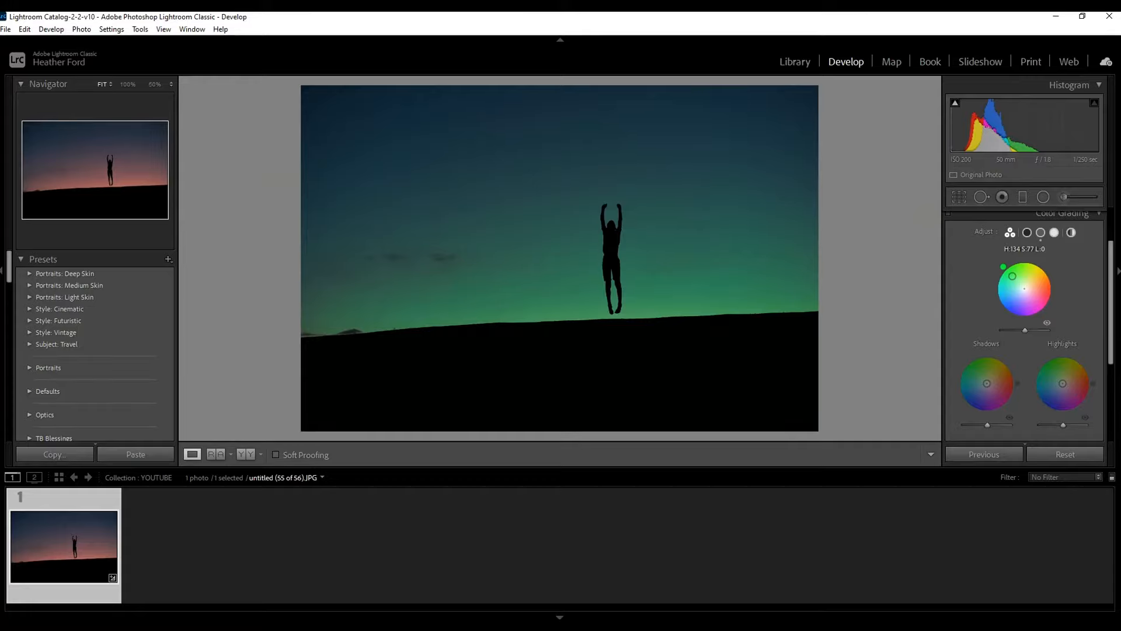
left_click_drag(1013, 276, 1021, 298)
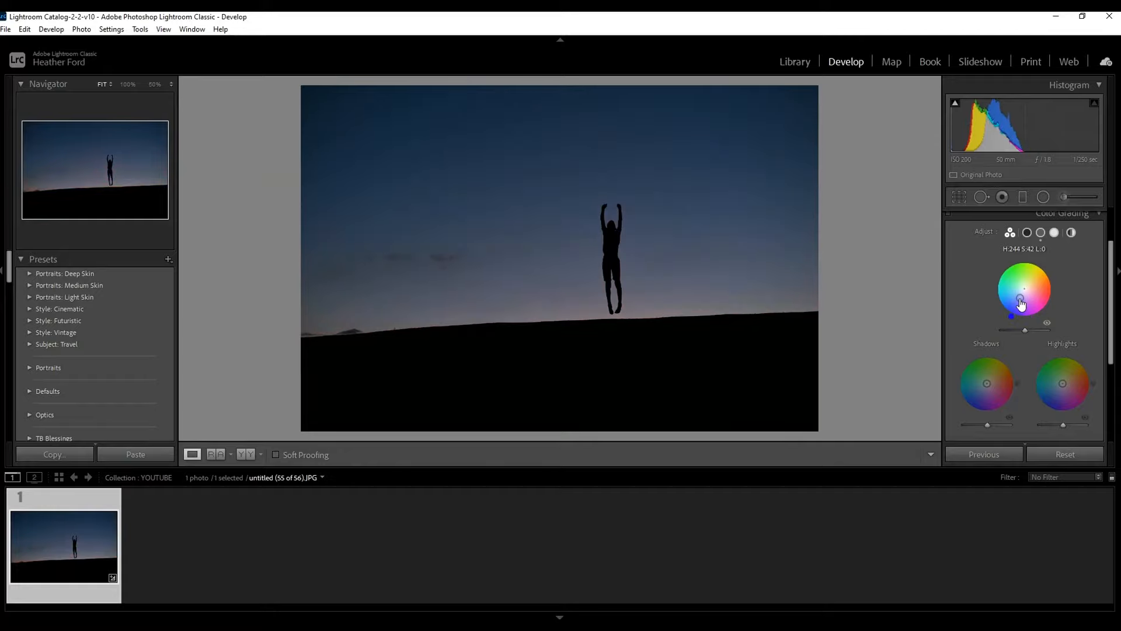
left_click_drag(1021, 303, 1038, 287)
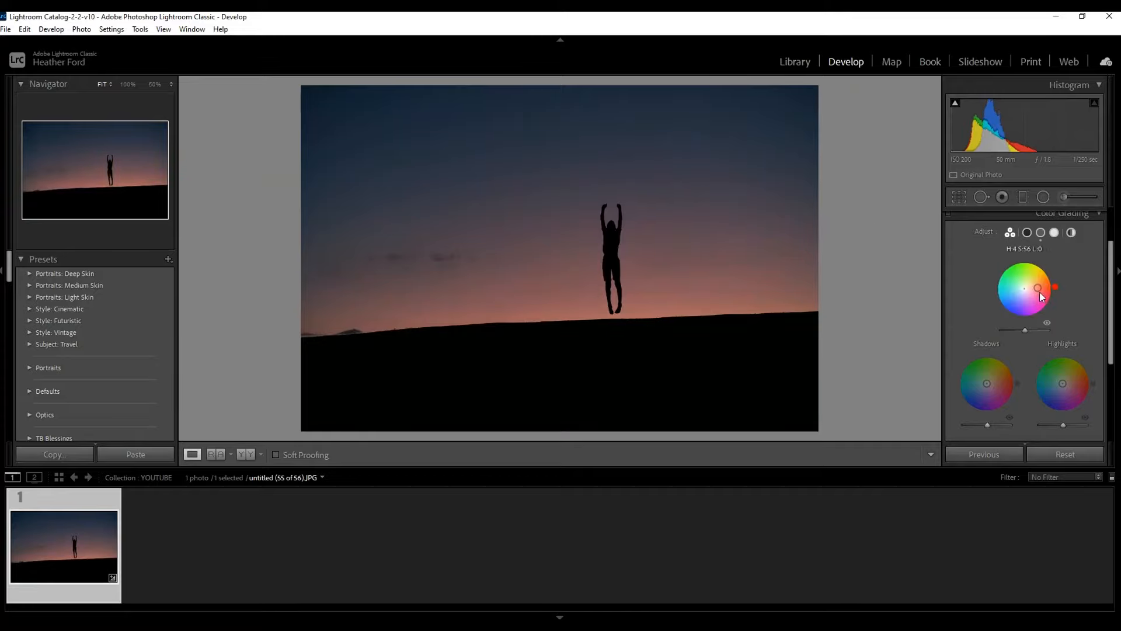
mouse_move(1038, 288)
left_mouse_down()
mouse_move(1025, 289)
mouse_move(1047, 287)
left_mouse_up()
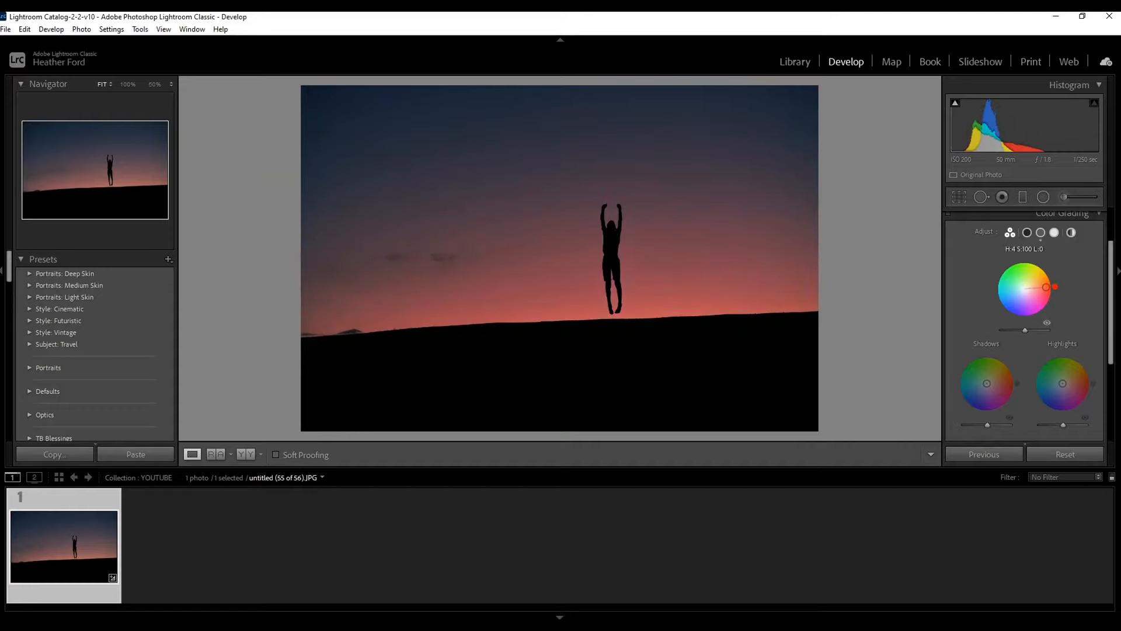
left_click_drag(1046, 286, 1046, 294)
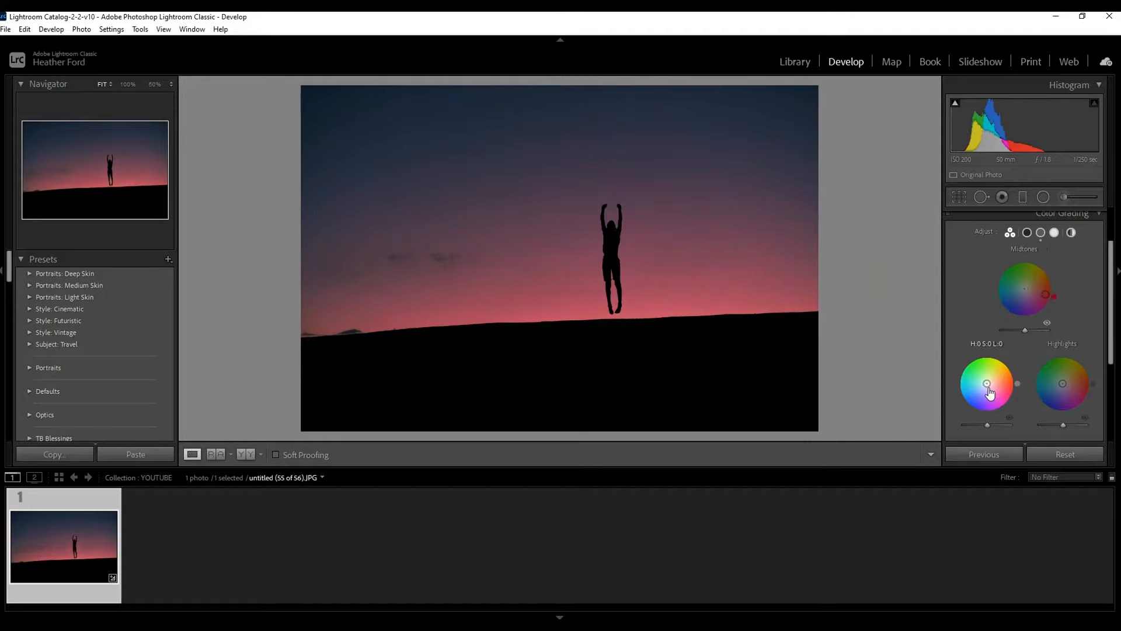
Try a slight teal tint in the shadows and a slight red tint in the highlights.
mouse_move(988, 393)
left_mouse_down()
mouse_move(963, 380)
mouse_move(985, 370)
mouse_move(986, 384)
left_mouse_up()
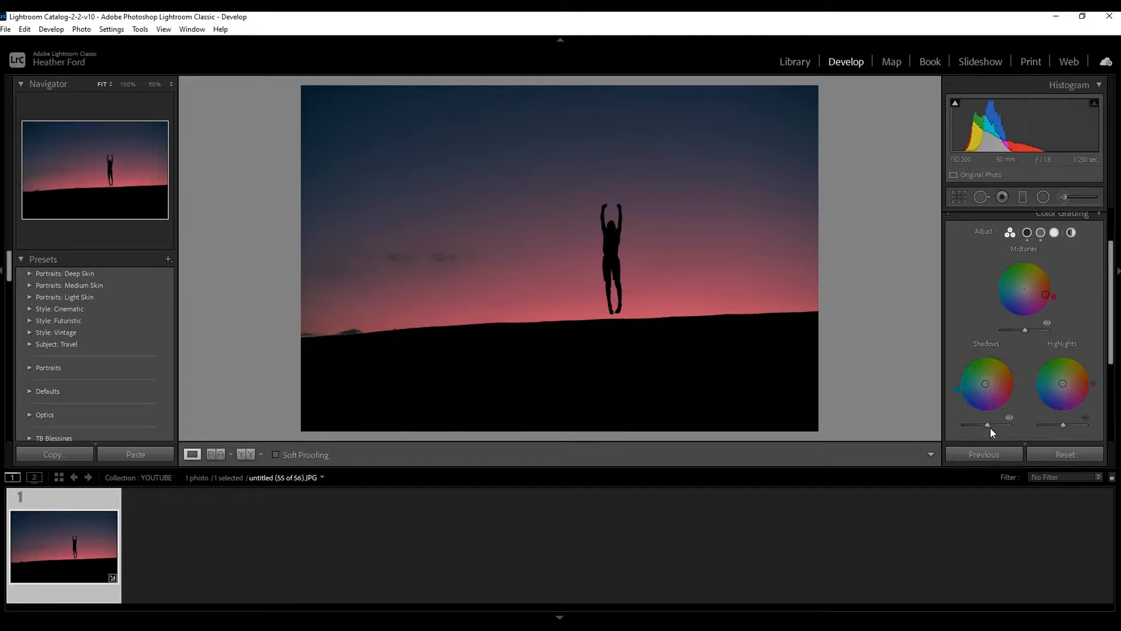
left_click_drag(986, 384, 987, 383)
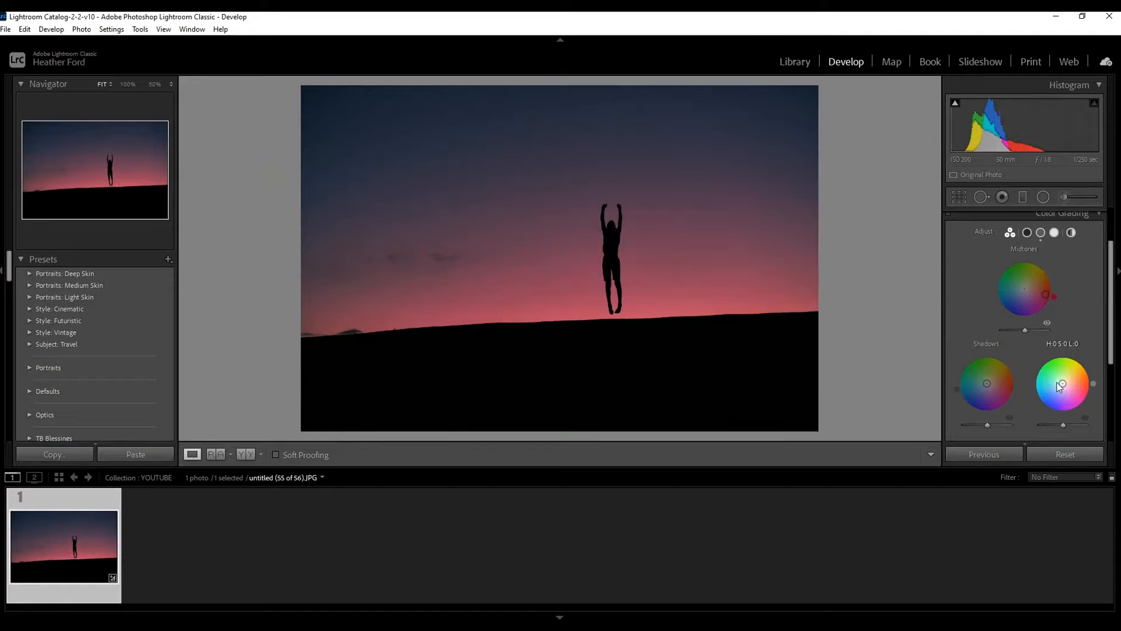
mouse_move(1062, 384)
left_mouse_down()
mouse_move(1073, 376)
mouse_move(1062, 370)
mouse_move(1056, 386)
mouse_move(1078, 382)
mouse_move(1067, 385)
left_mouse_up()
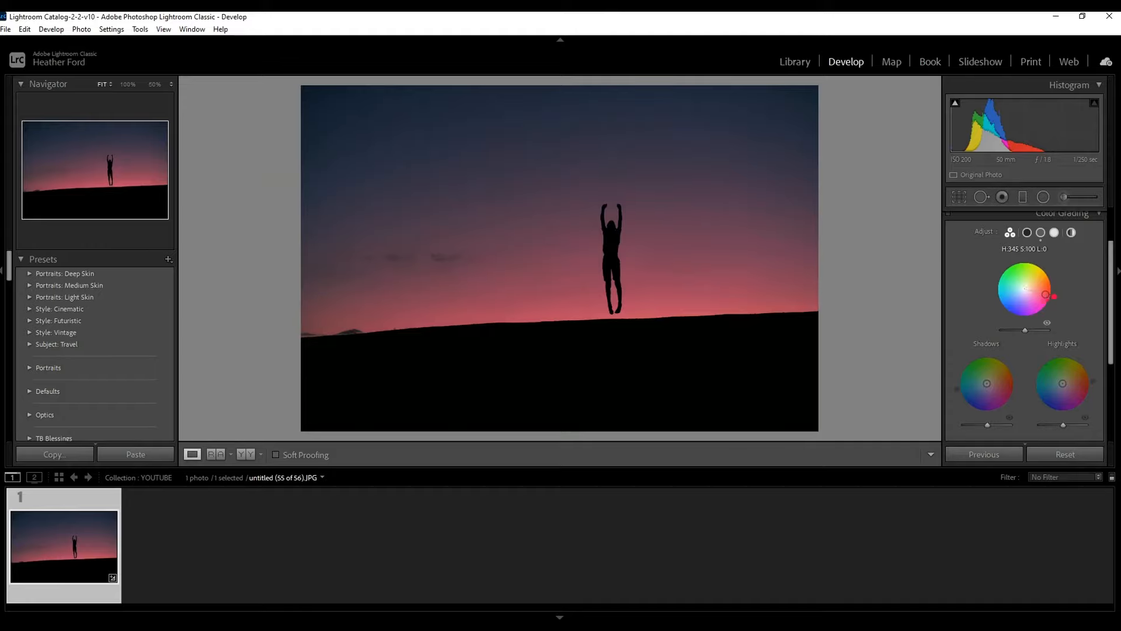
Try a weaker midtones tint with saturation 55, and reset the midtones wheel to neutral.
left_click_drag(1047, 300, 1038, 292)
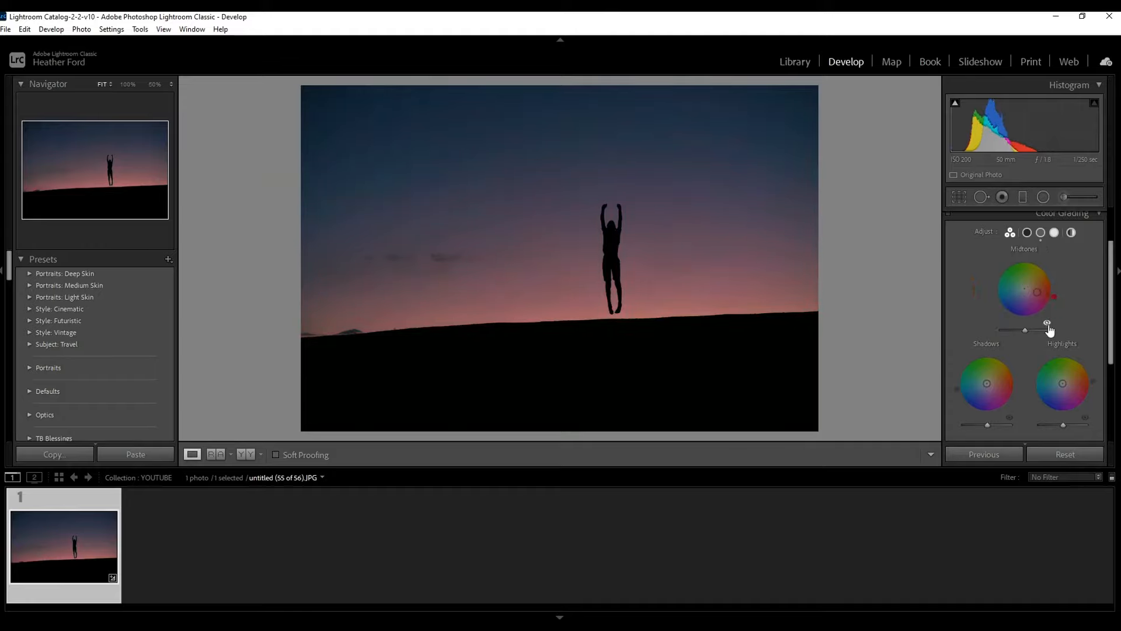
double_click(1037, 294)
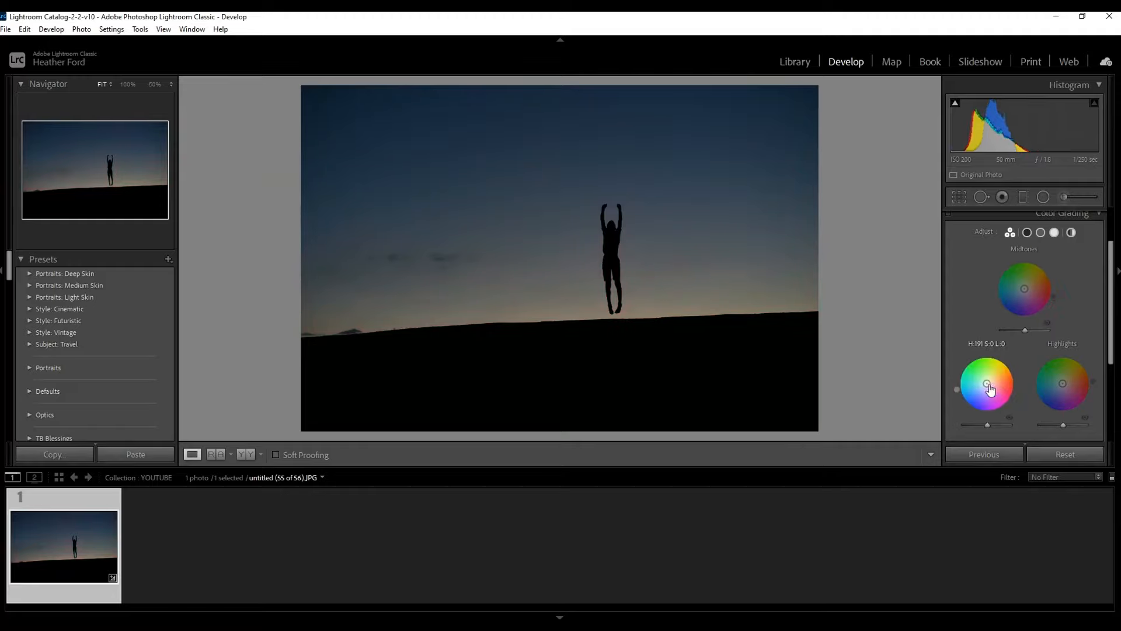
Add a graduated filter coloured pink, hue 324 and saturation 77, from the photo's upper edge down to the horizon.
scroll(1060, 284, "up", 2)
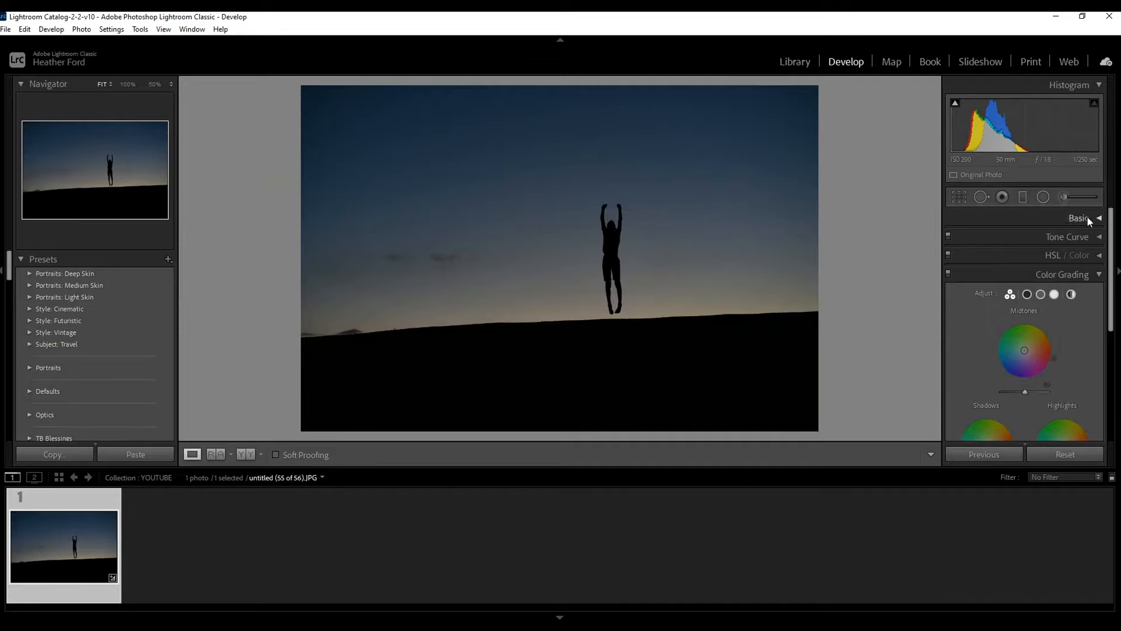
left_click(1024, 198)
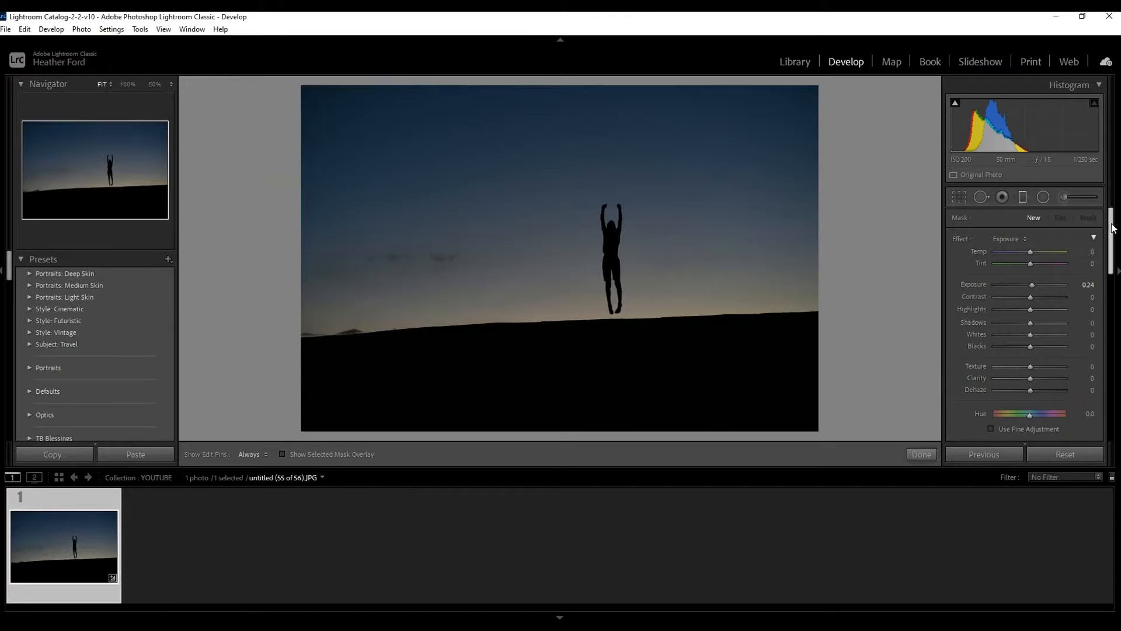
scroll(1111, 244, "down", 1)
left_click_drag(1111, 243, 1110, 257)
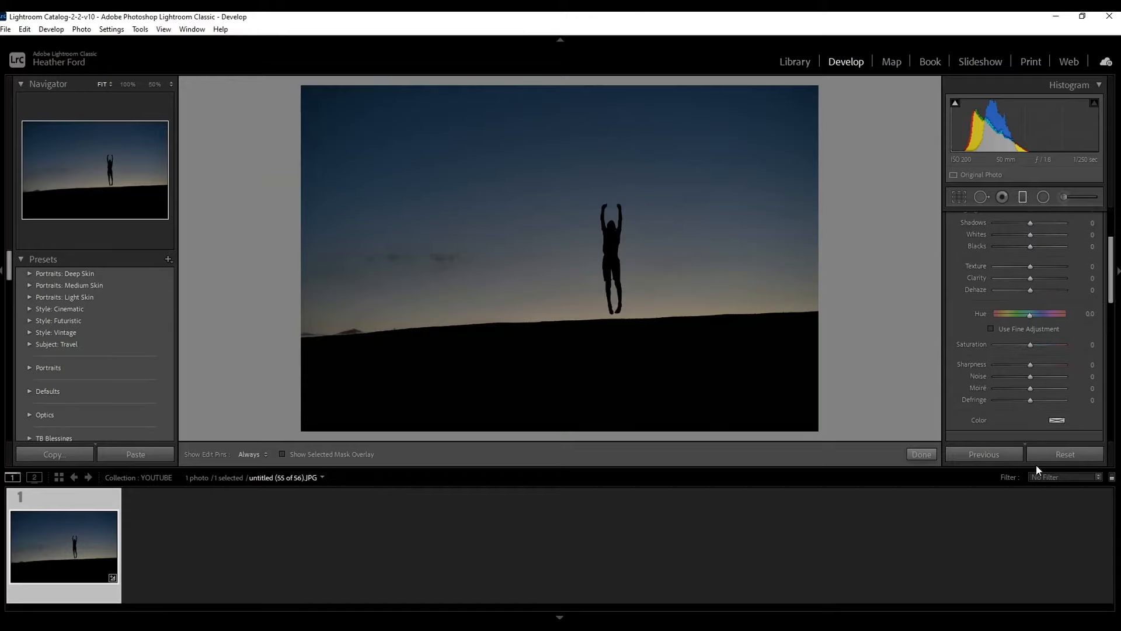
left_click(1057, 420)
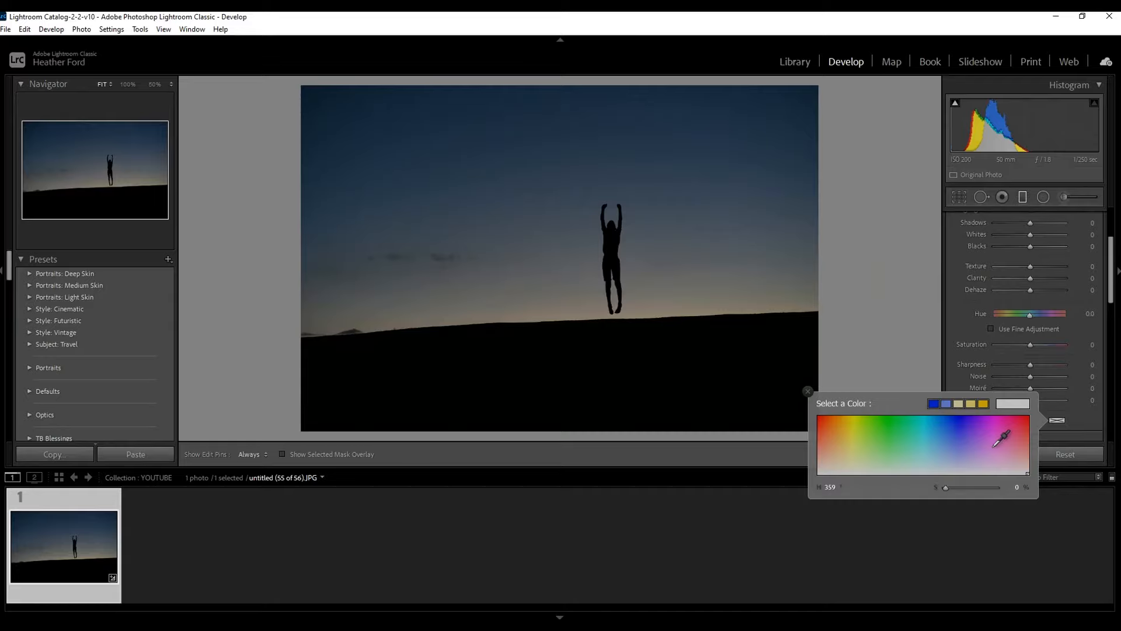
left_click_drag(994, 447, 1009, 429)
left_click(808, 391)
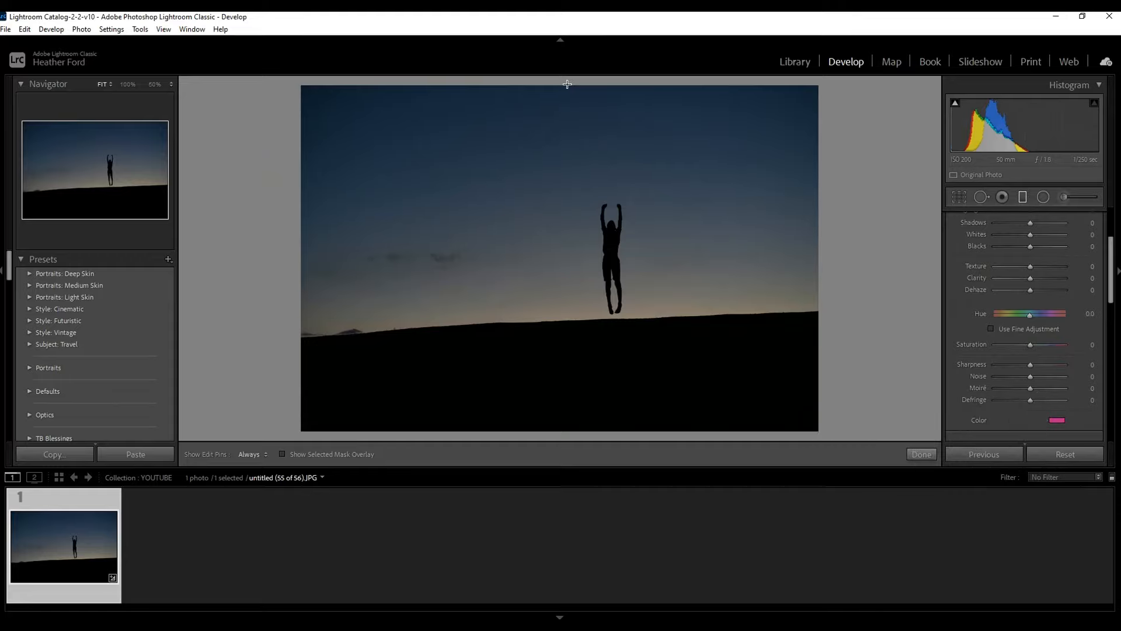
left_click_drag(567, 84, 576, 331)
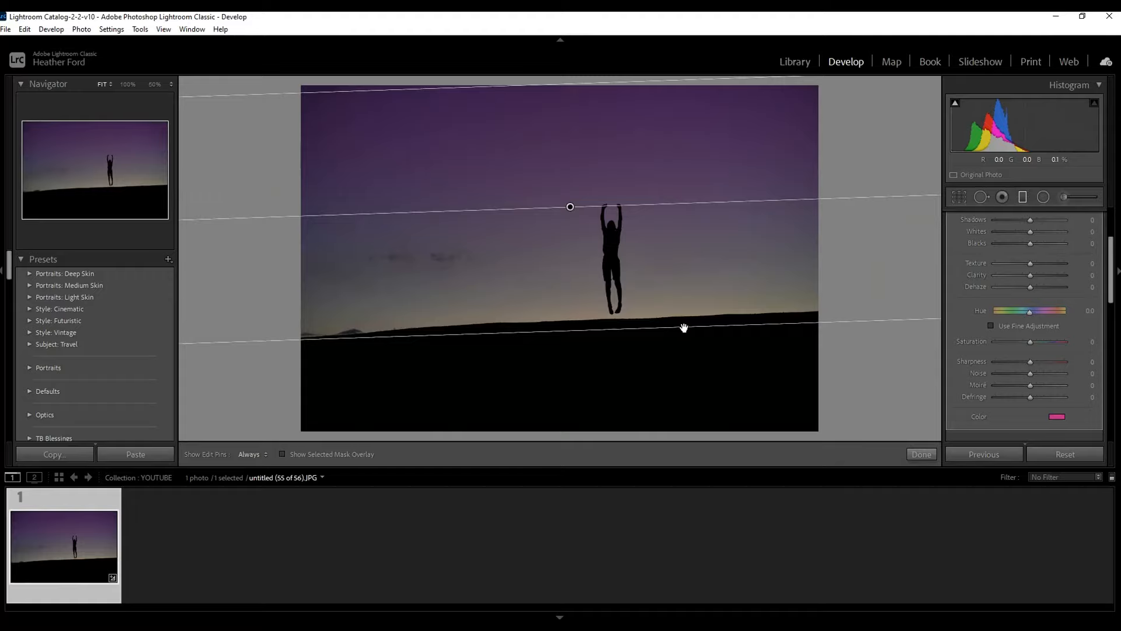
Try redder and softer pinks for the graduated filter's colour, such as hue 343 with saturation 95, and finish the filter.
left_click(1058, 417)
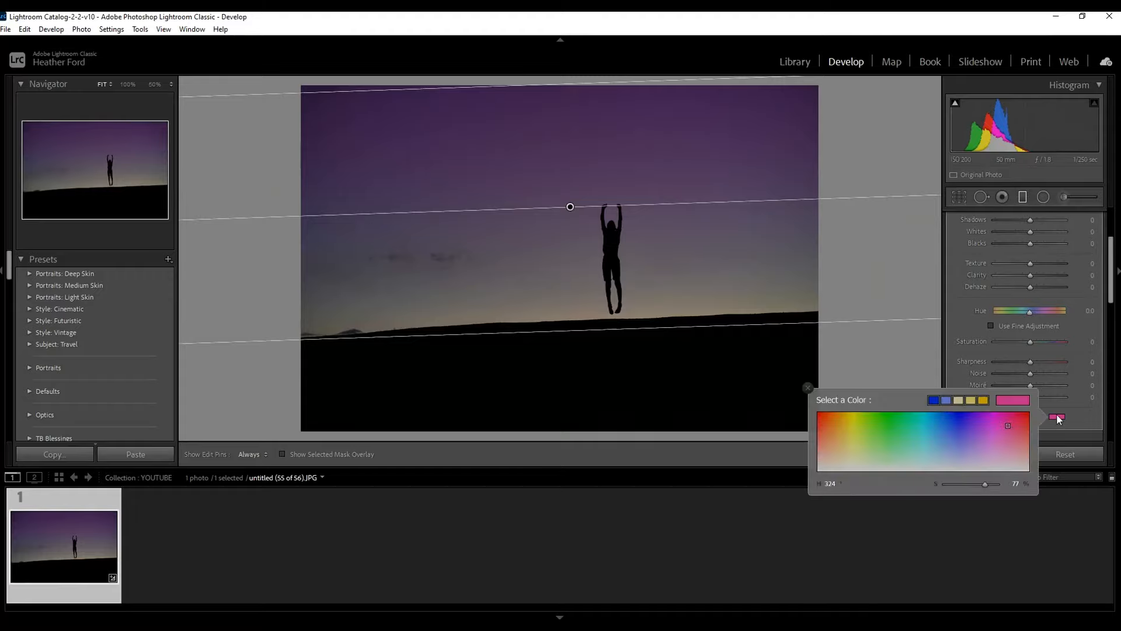
mouse_move(1017, 417)
left_mouse_down()
mouse_move(970, 428)
mouse_move(970, 439)
mouse_move(1015, 433)
mouse_move(1021, 414)
mouse_move(995, 418)
mouse_move(1020, 415)
left_mouse_up()
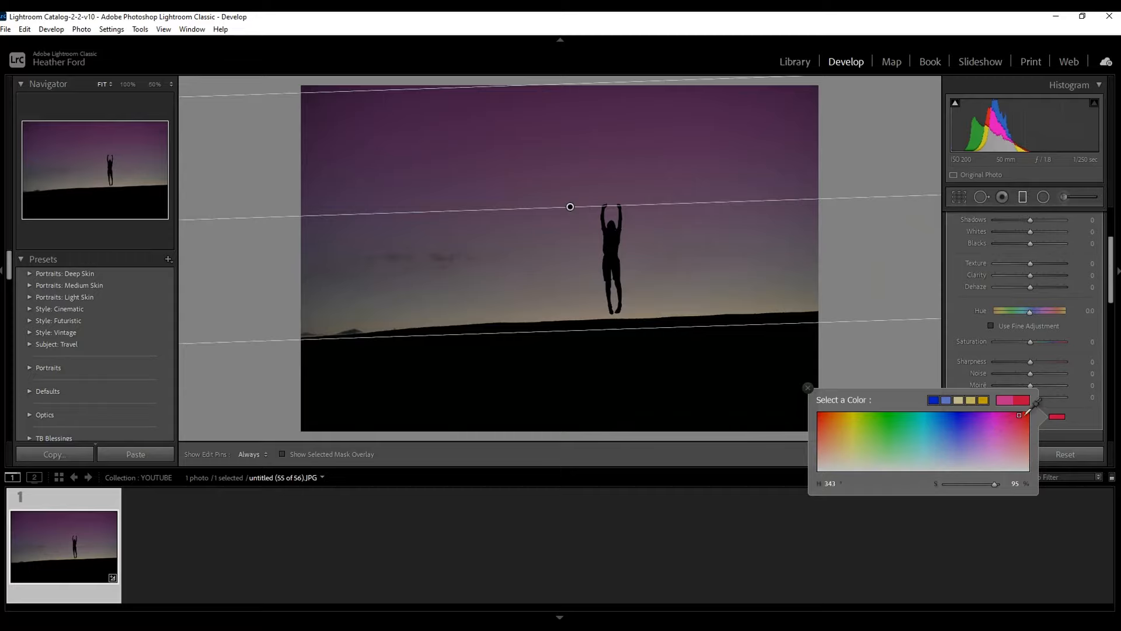
mouse_move(1020, 417)
left_mouse_down()
mouse_move(1023, 436)
mouse_move(923, 424)
mouse_move(837, 458)
mouse_move(1020, 432)
left_mouse_up()
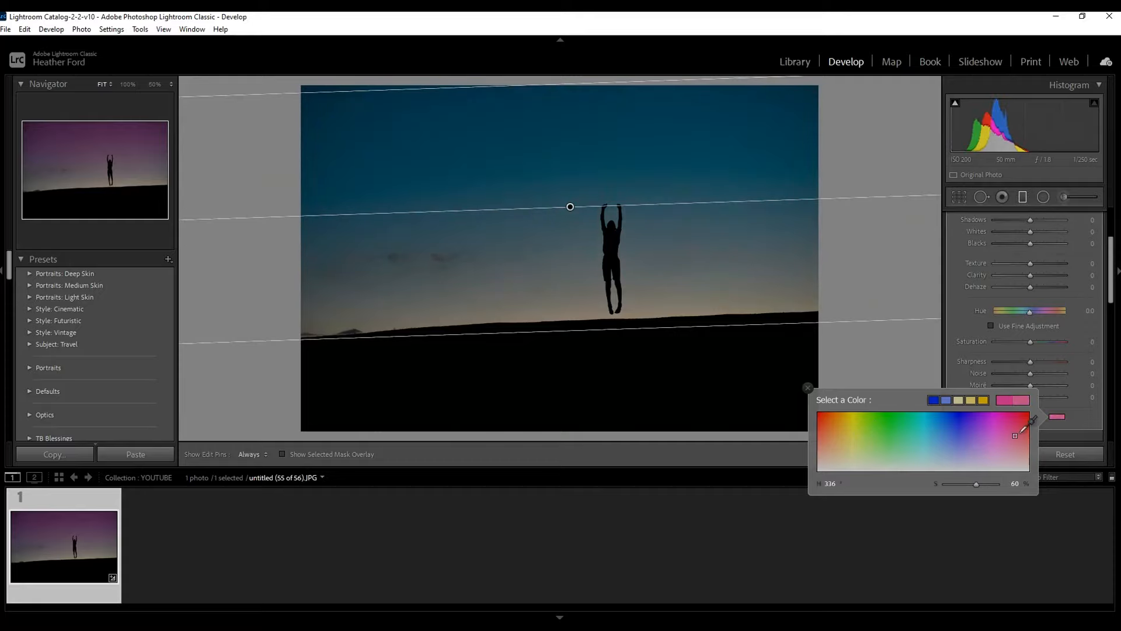
left_click(808, 389)
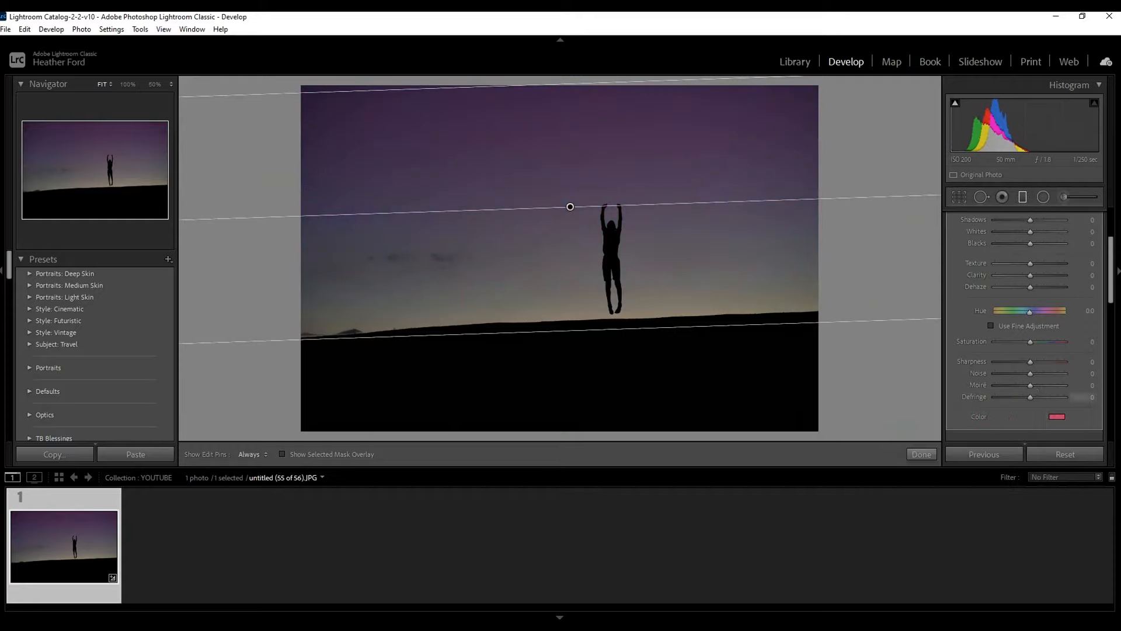
left_click(922, 455)
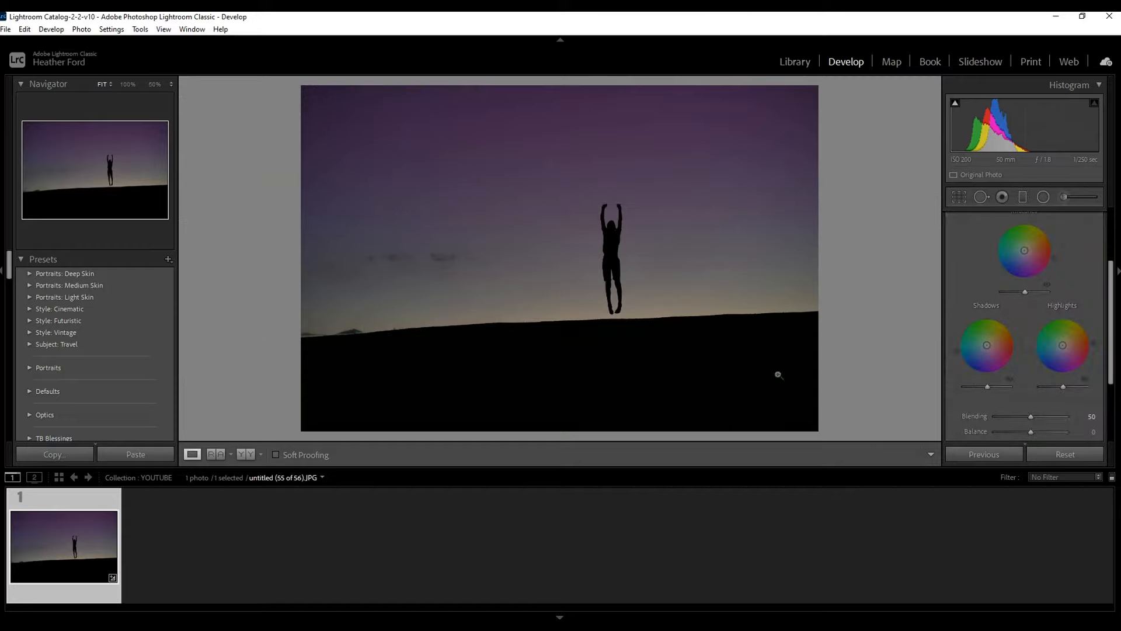
Remove the graduated filter by returning to the Midtone Saturation history state just before it was added.
key("ctrl+z")
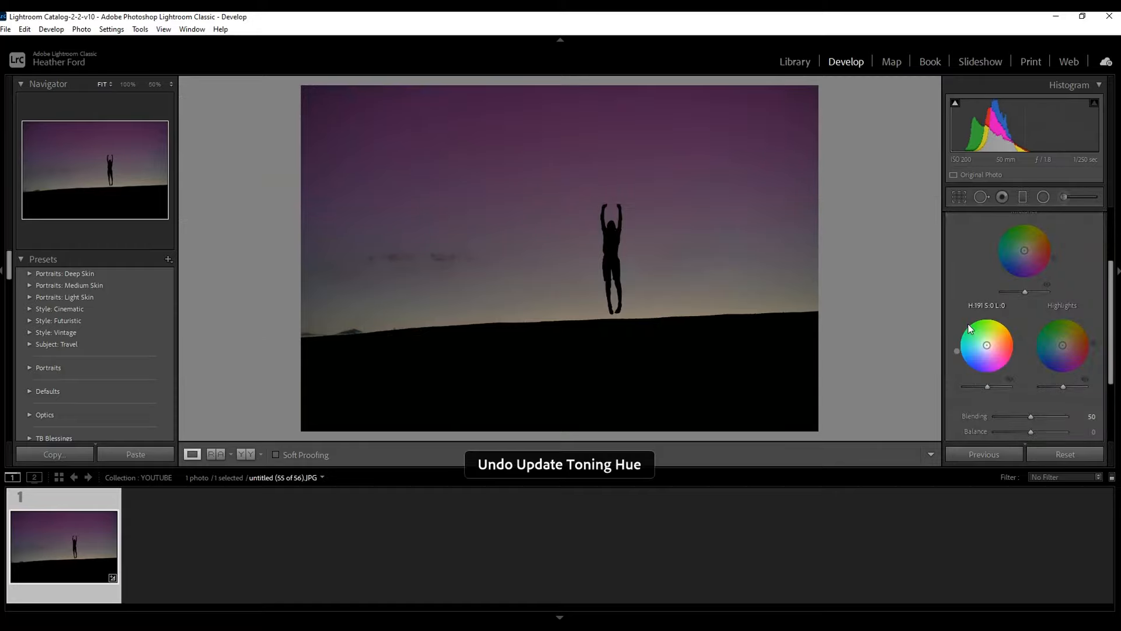
scroll(95, 311, "down", 5)
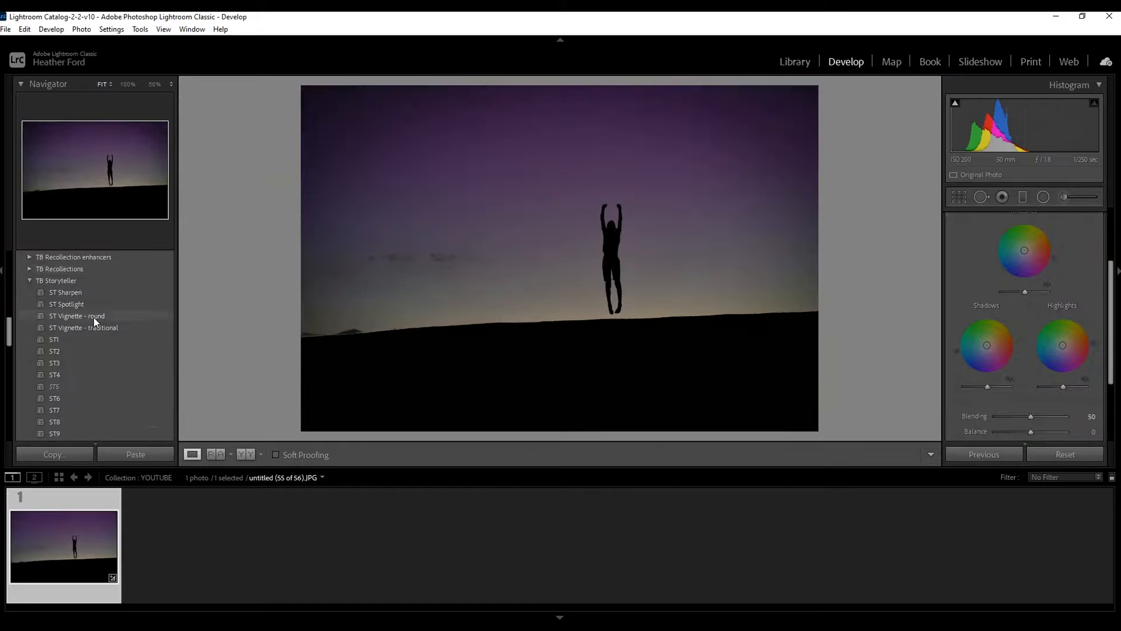
scroll(94, 318, "down", 10)
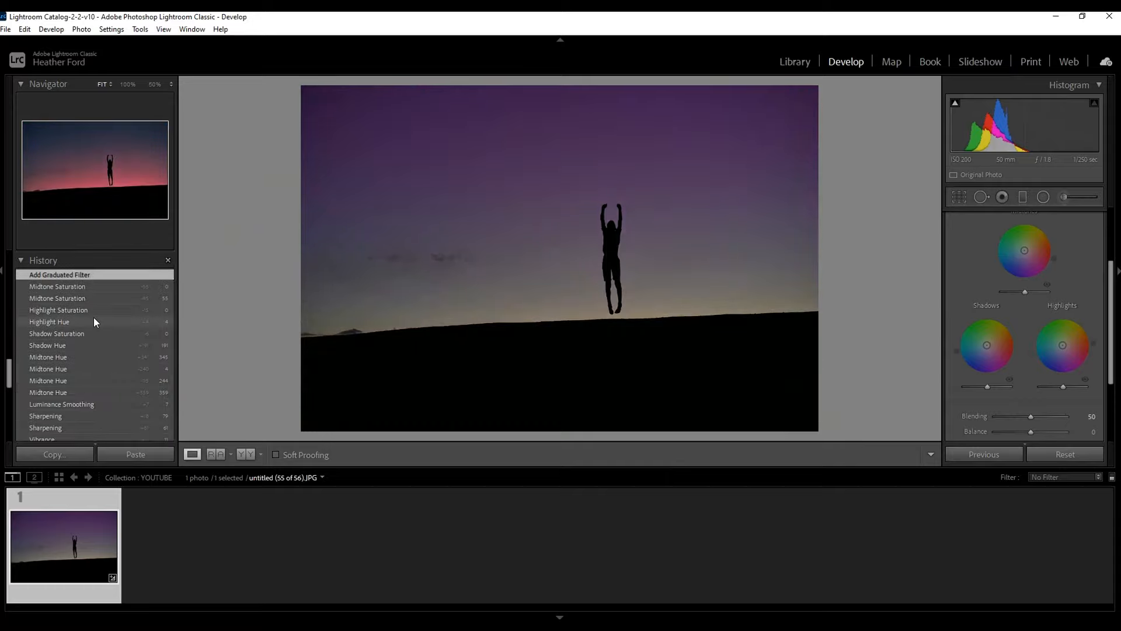
left_click(103, 286)
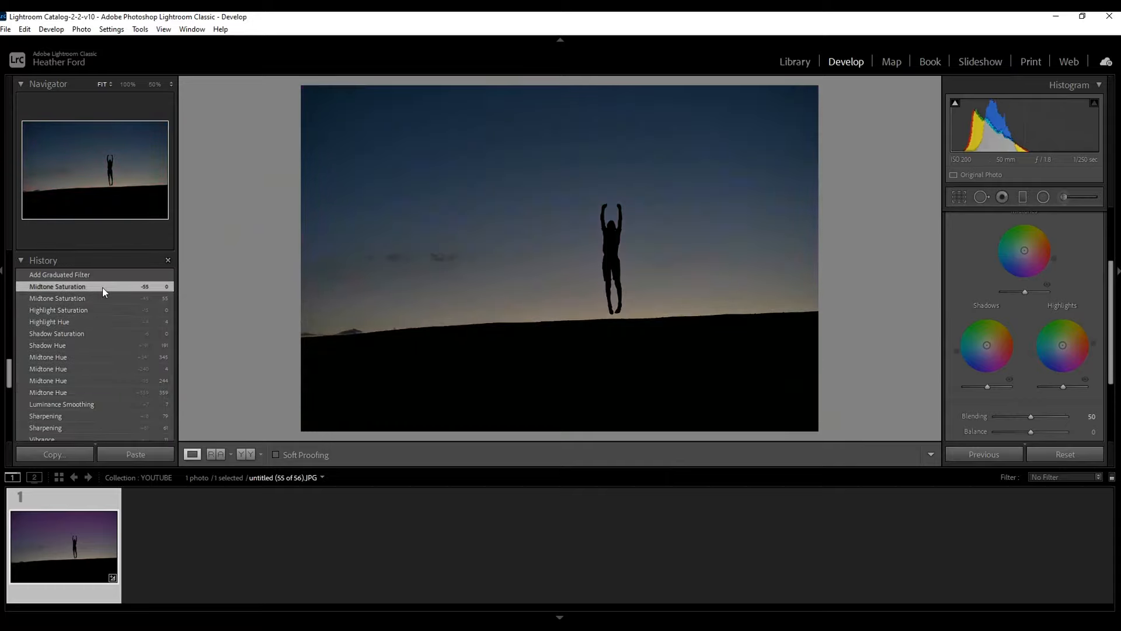
Tint the midtones pink in Color Grading, with hue 335 and saturation 86.
scroll(103, 288, "up", 5)
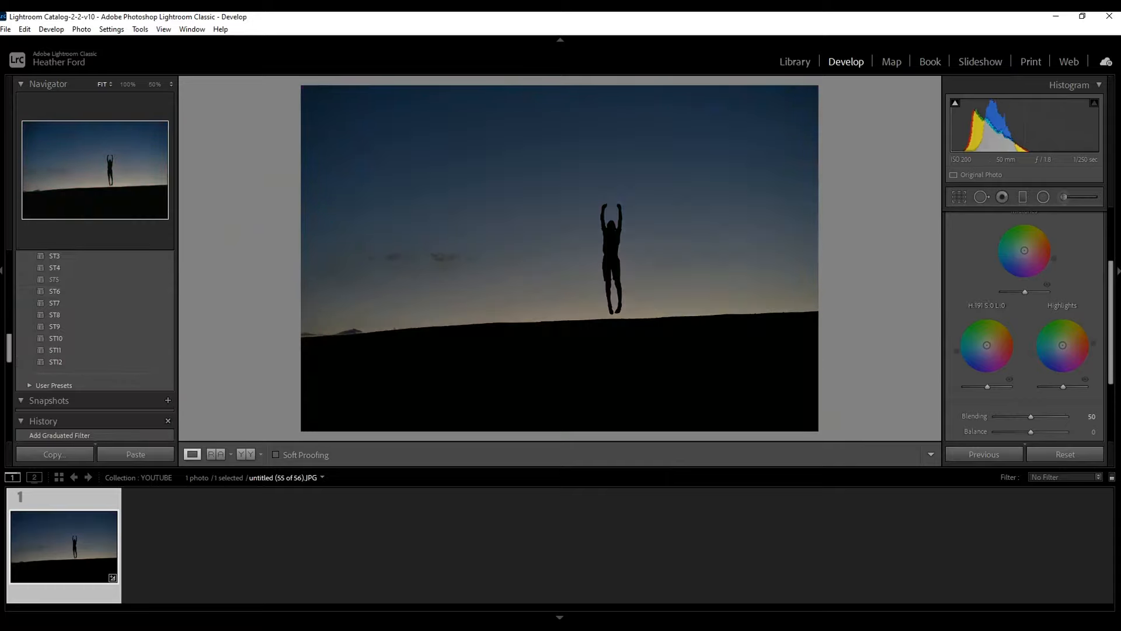
scroll(1050, 297, "up", 2)
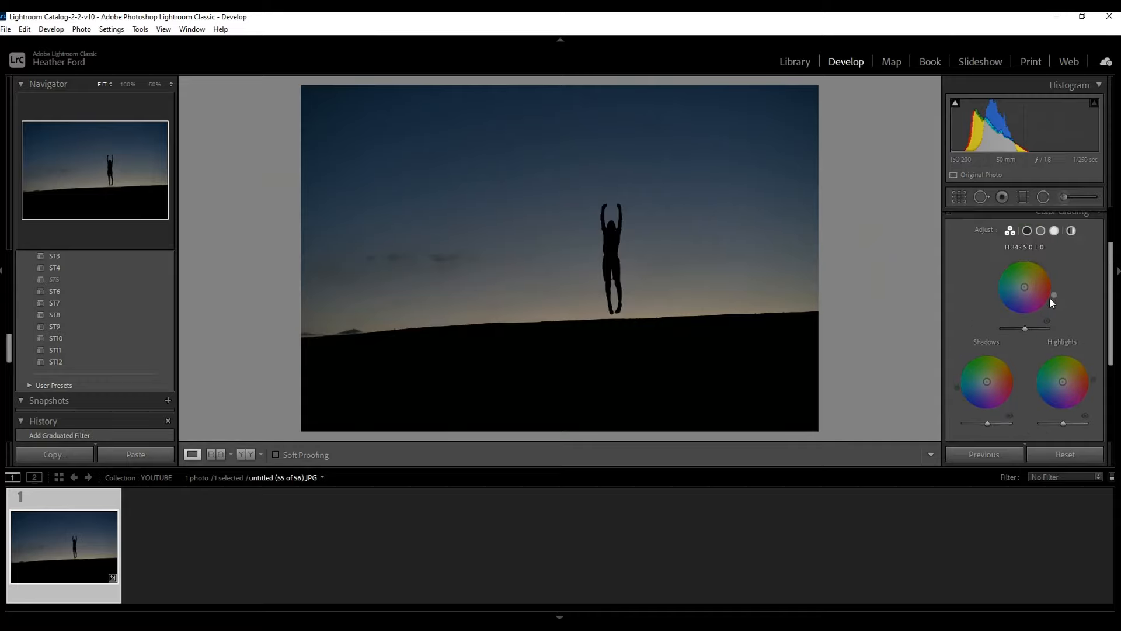
scroll(1047, 285, "up", 1)
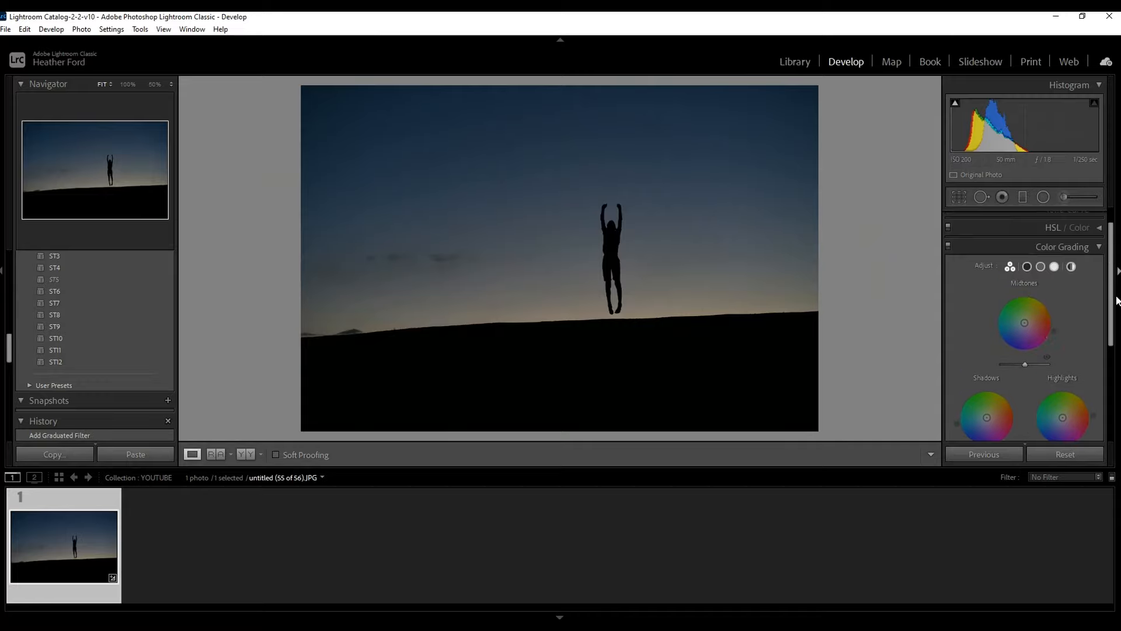
left_click_drag(1111, 292, 1111, 308)
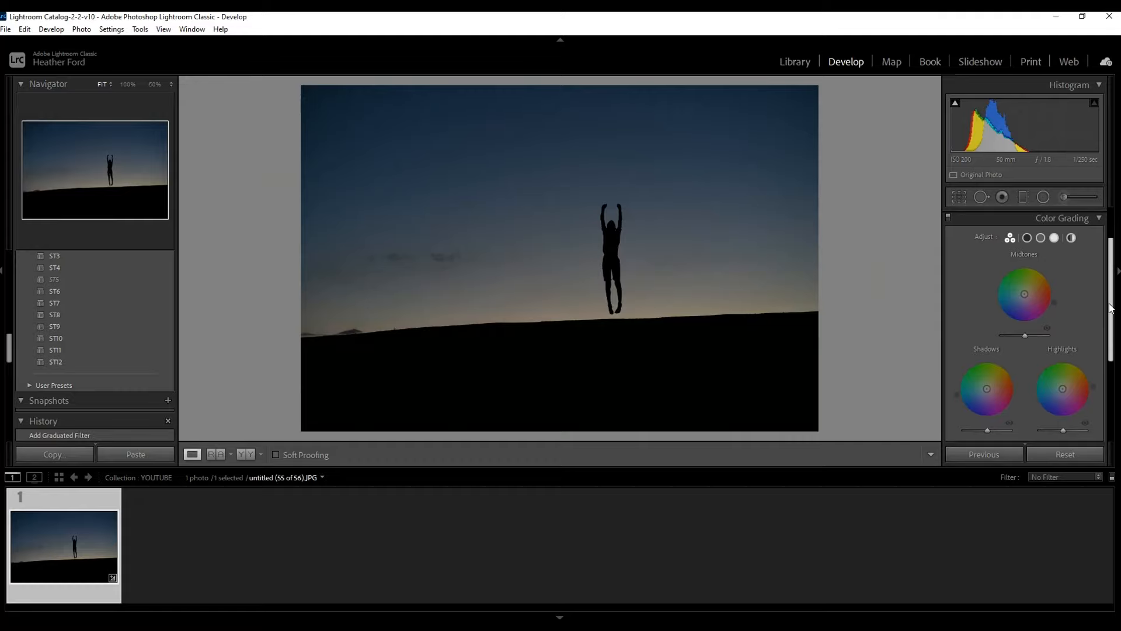
left_click_drag(1024, 293, 1043, 303)
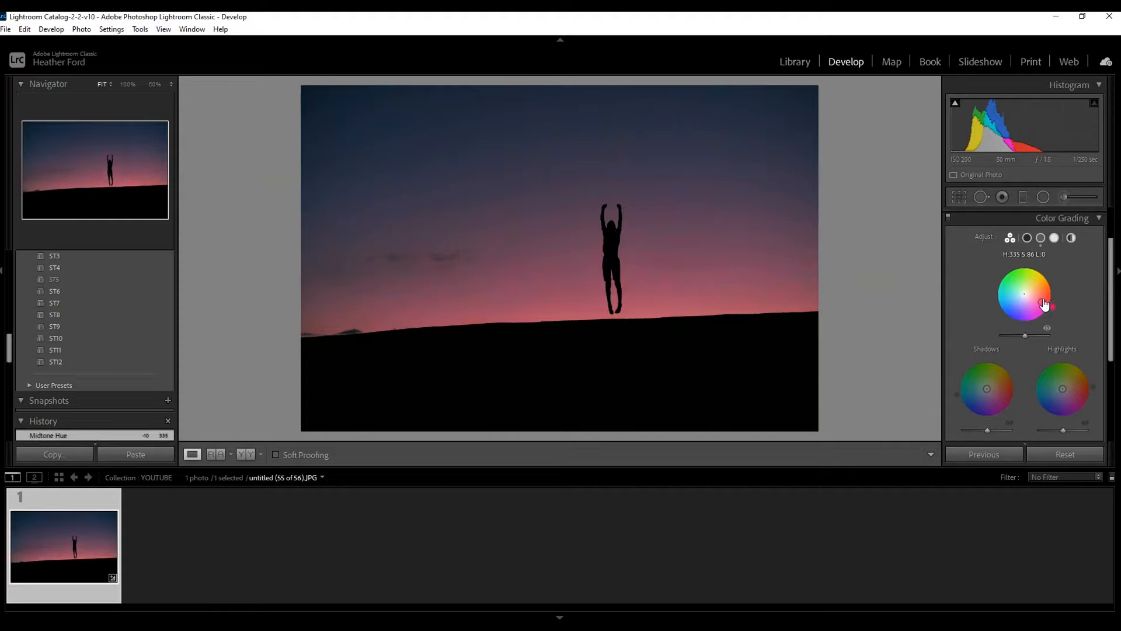
left_click_drag(1109, 255, 1108, 221)
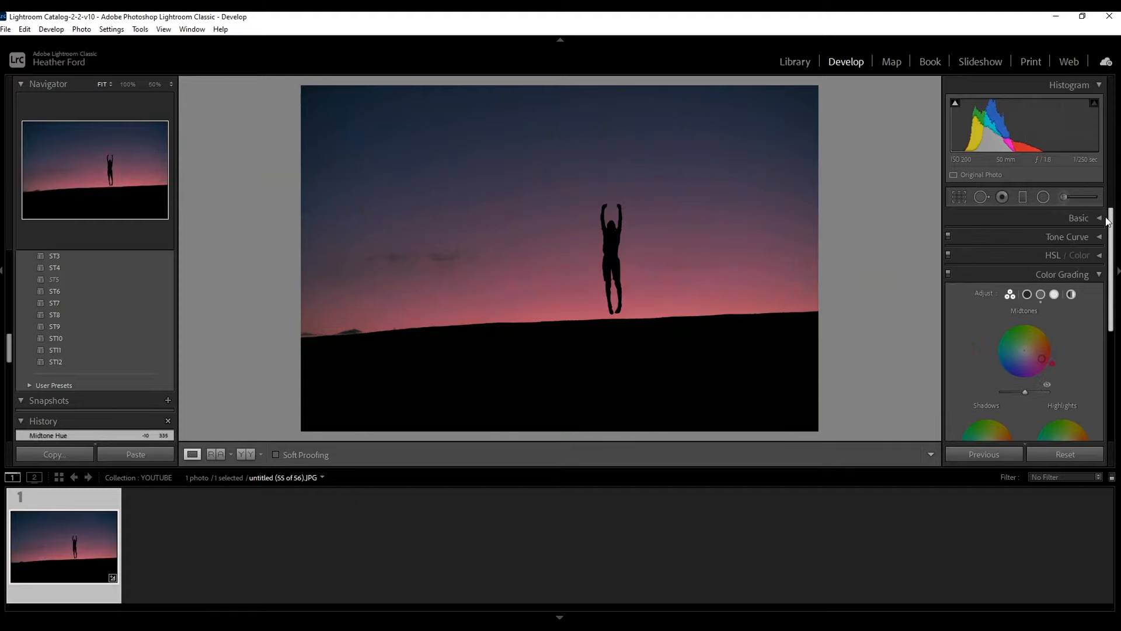